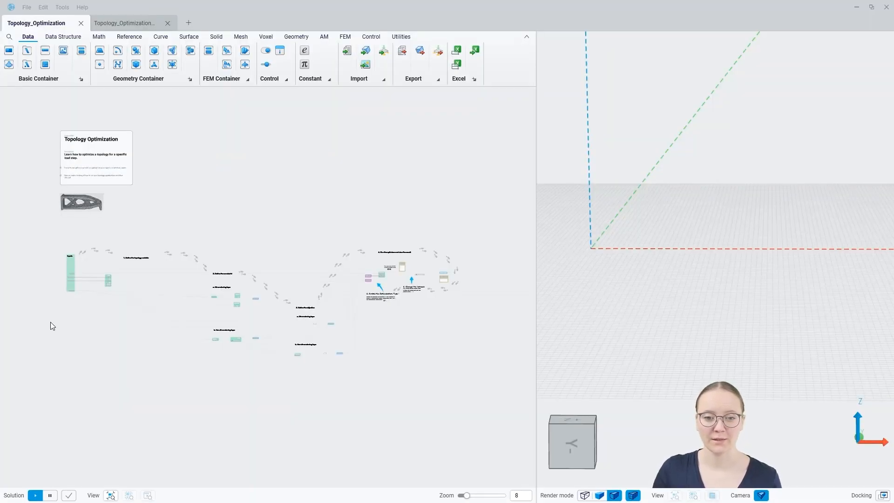
# Inspect the Model and Solid Part DS containers in the Inputs group
pyautogui.scroll(5, 57, 293)
pyautogui.scroll(1, 106, 194)
pyautogui.moveTo(106, 193); pyautogui.dragTo(124, 301, button='middle')
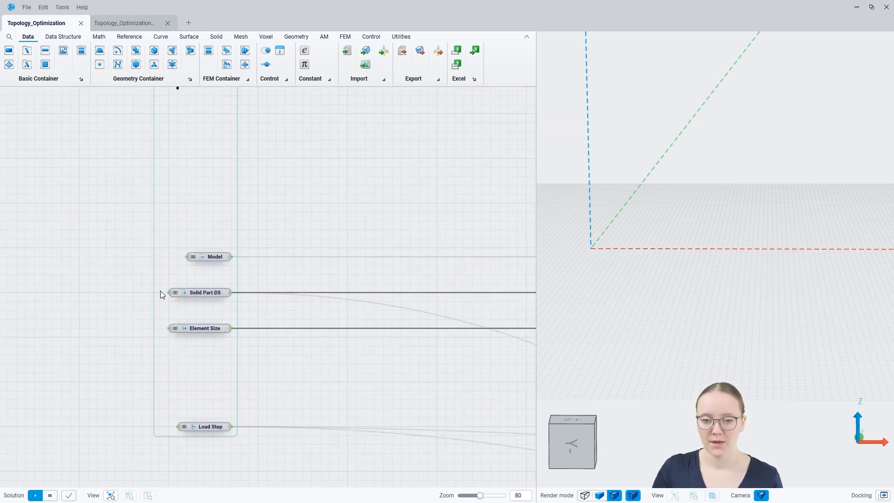
pyautogui.moveTo(215, 258)
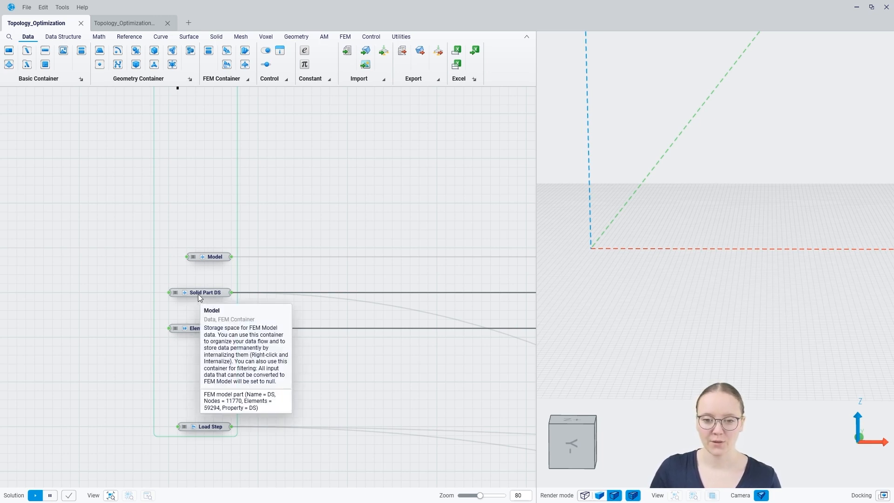
pyautogui.moveTo(213, 299)
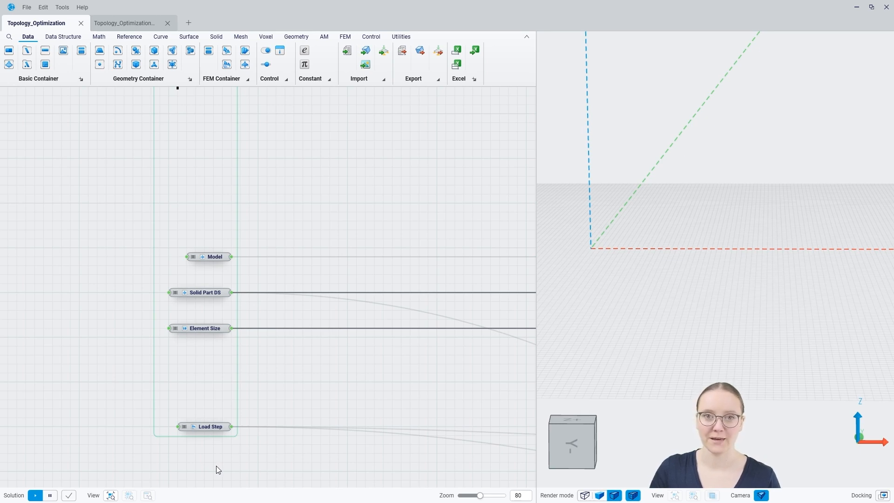
# Preview the Model container's mesh and examine it from several angles, including the load connection on its end face
pyautogui.click(214, 257)
pyautogui.press('space')
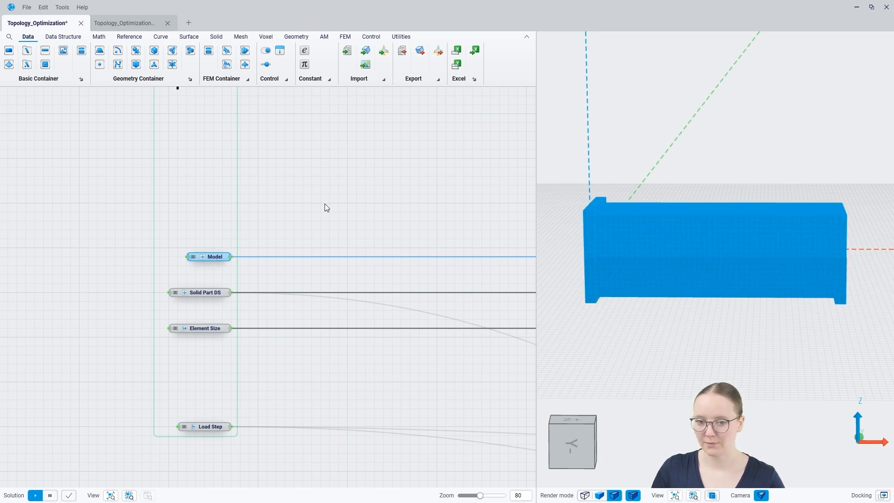
pyautogui.click(318, 209)
pyautogui.moveTo(635, 324)
pyautogui.mouseDown(button='middle')
pyautogui.moveTo(627, 306)
pyautogui.moveTo(612, 314)
pyautogui.moveTo(624, 319)
pyautogui.moveTo(683, 298)
pyautogui.mouseUp(button='middle')
pyautogui.scroll(5, 856, 285)
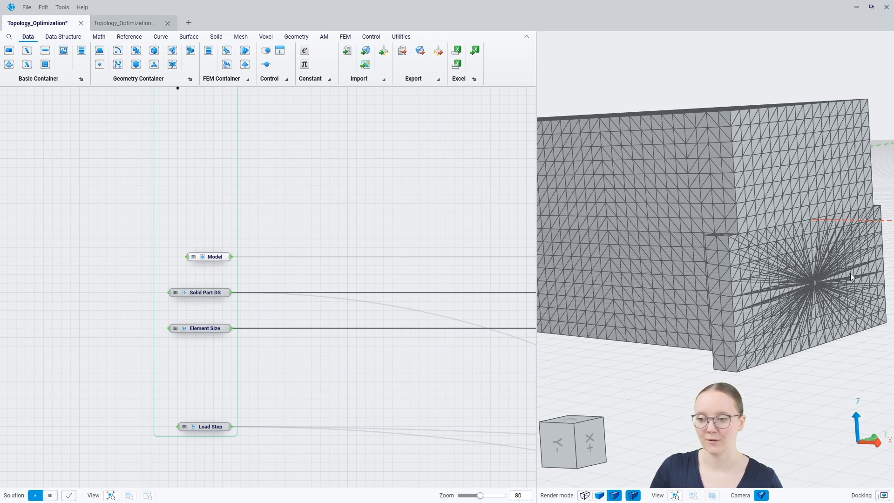
pyautogui.scroll(-5, 773, 240)
pyautogui.scroll(-1, 775, 244)
pyautogui.moveTo(705, 262); pyautogui.dragTo(775, 251, button='middle')
pyautogui.scroll(-3, 775, 251)
pyautogui.scroll(2, 654, 260)
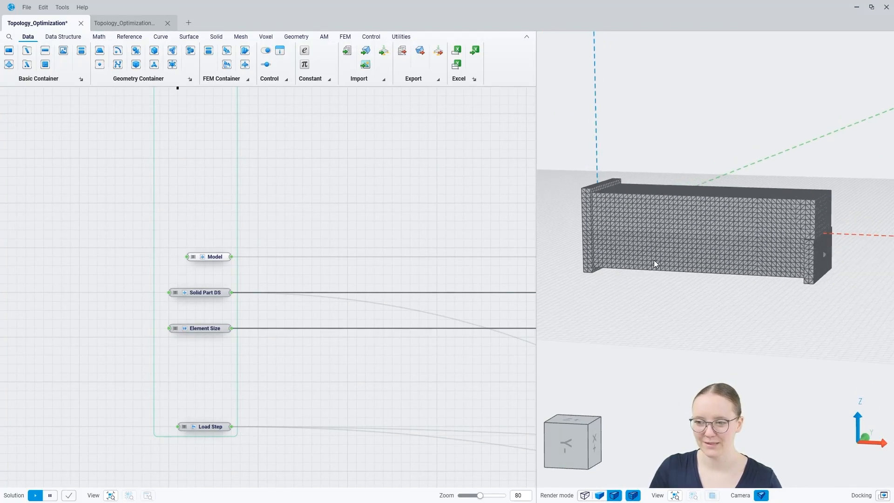
# Preview the Solid Part DS mesh on its own, view it at a slight angle, and hide it
pyautogui.click(205, 292)
pyautogui.moveTo(678, 267)
pyautogui.mouseDown(button='middle')
pyautogui.moveTo(660, 262)
pyautogui.moveTo(691, 269)
pyautogui.mouseUp(button='middle')
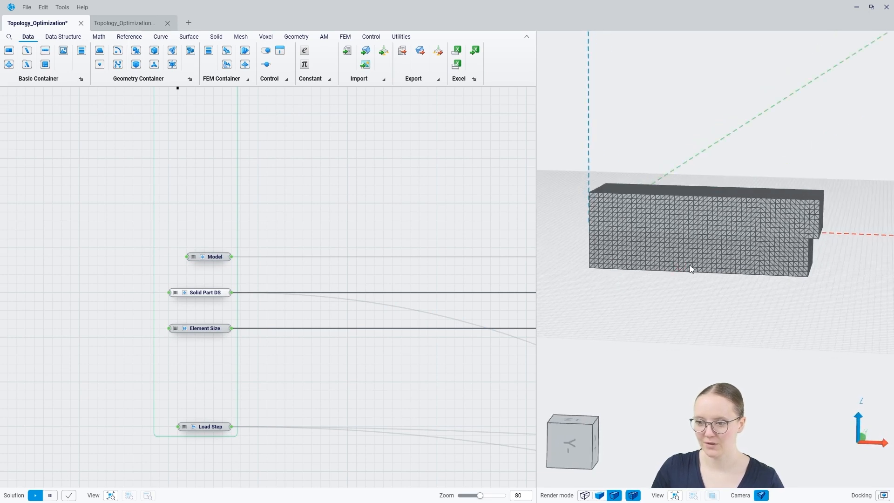
pyautogui.click(206, 294)
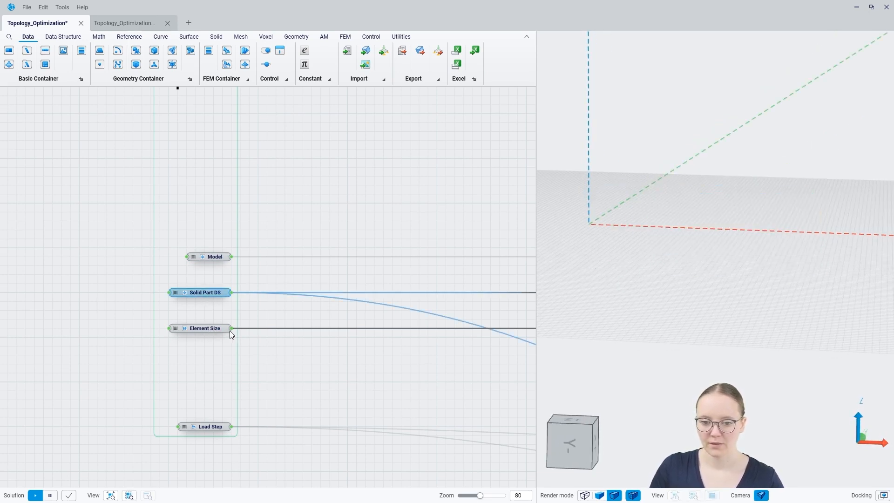
# Attach a temporary Panel to the Element Size output to read its value, and delete the Panel
pyautogui.moveTo(234, 332); pyautogui.dragTo(278, 350)
pyautogui.click(278, 391)
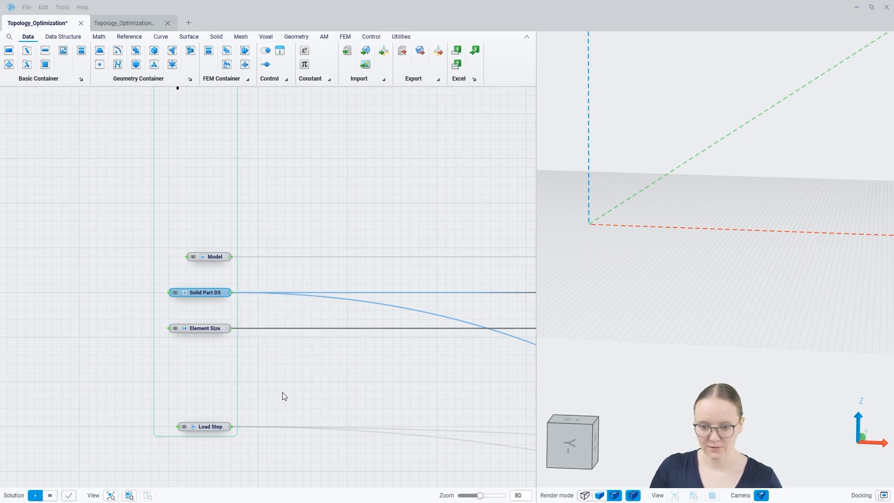
pyautogui.click(307, 369)
pyautogui.press('Delete')
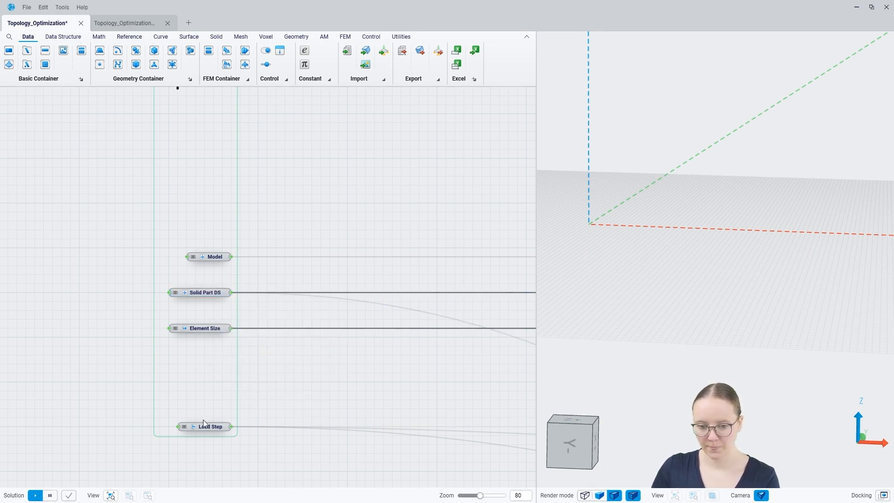
# Attach a temporary Panel to the Load Step output, widen it to read the load step description, and delete the Panel
pyautogui.click(217, 426)
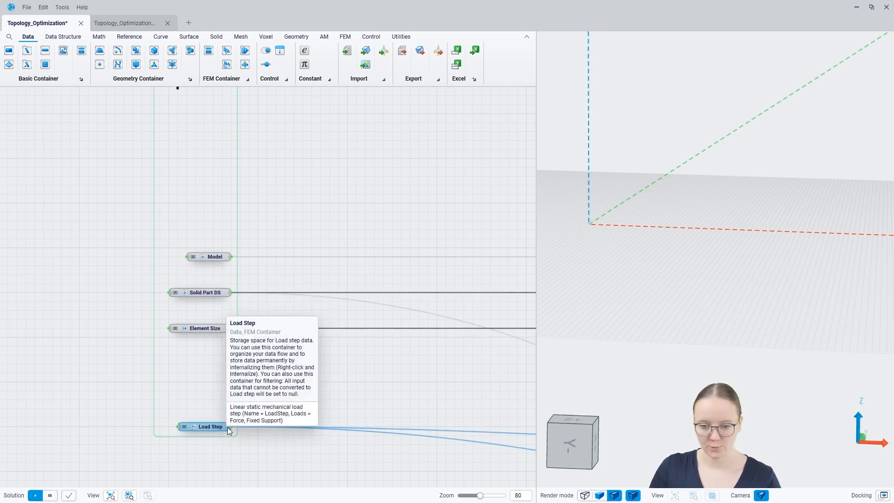
pyautogui.moveTo(231, 427); pyautogui.dragTo(291, 400)
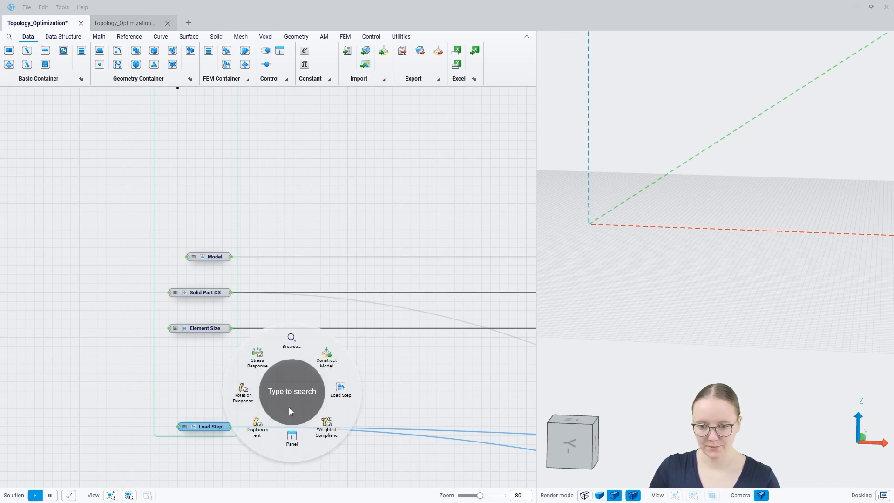
pyautogui.click(289, 435)
pyautogui.moveTo(354, 417)
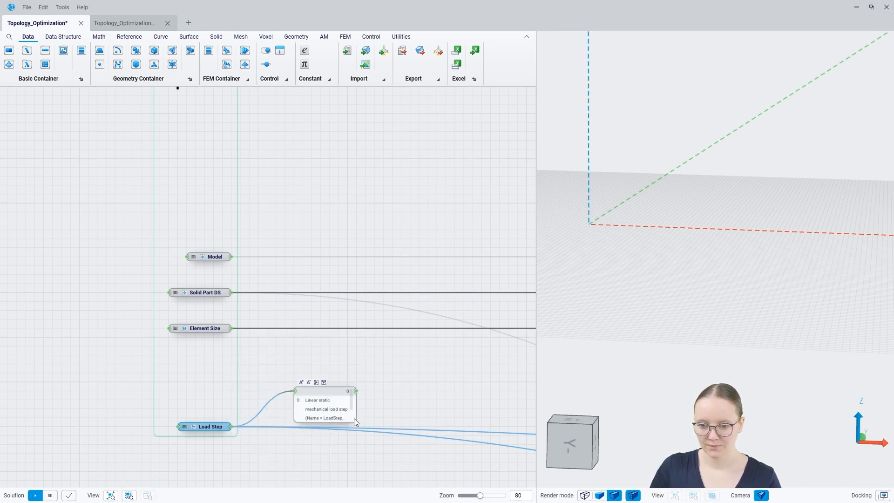
pyautogui.moveTo(353, 418); pyautogui.dragTo(463, 431)
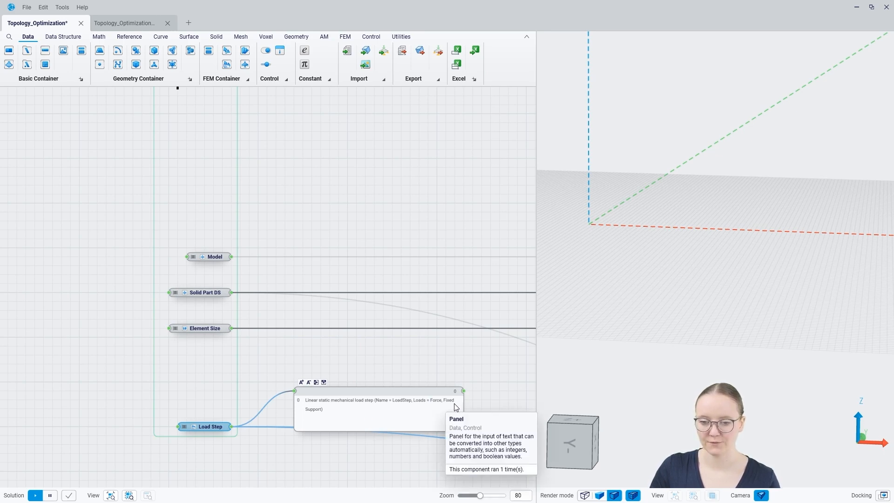
pyautogui.click(419, 397)
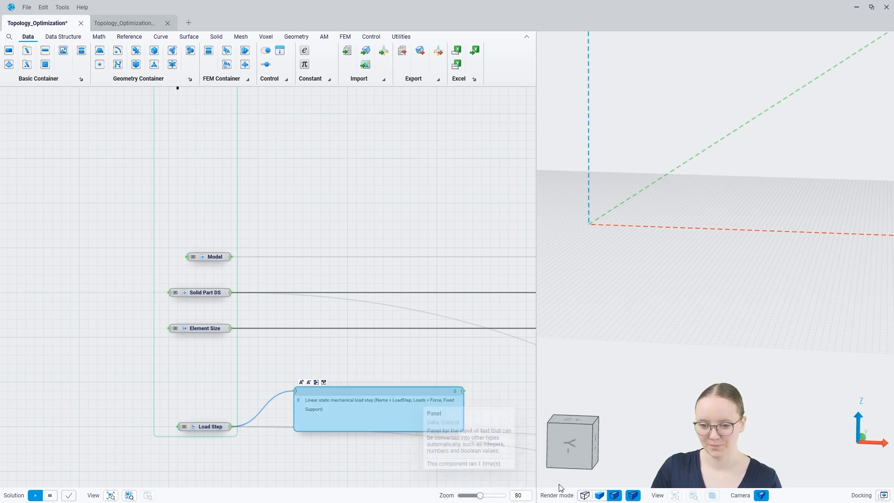
pyautogui.press('Delete')
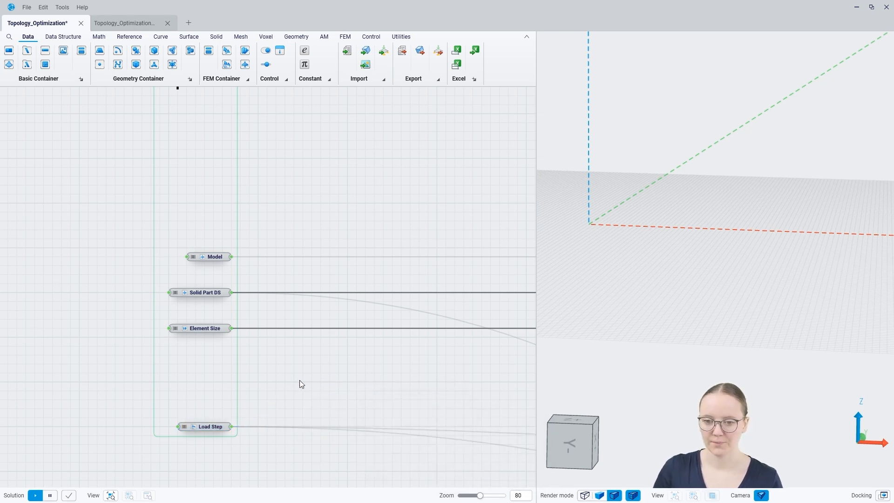
# Review the workflow sections for defining the topology variable, constraint and objective, including the dimensioning and non-dimensioning branches
pyautogui.scroll(-5, 295, 378)
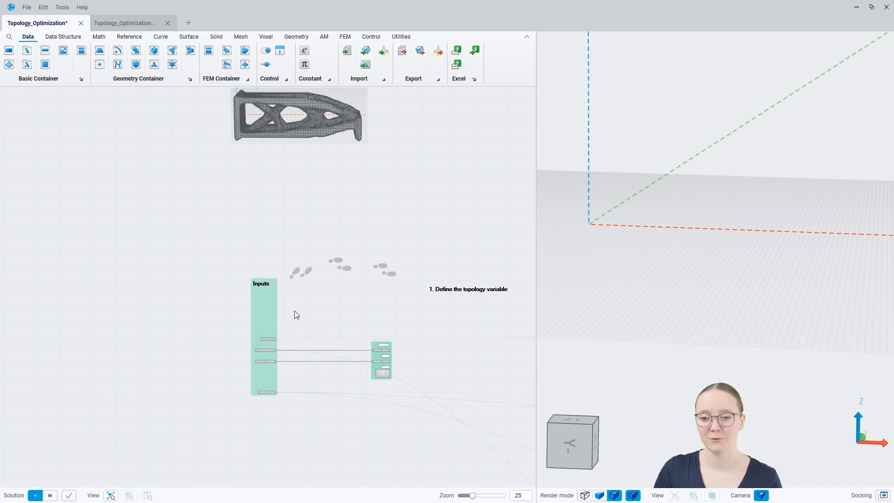
pyautogui.moveTo(471, 326); pyautogui.dragTo(274, 307, button='right')
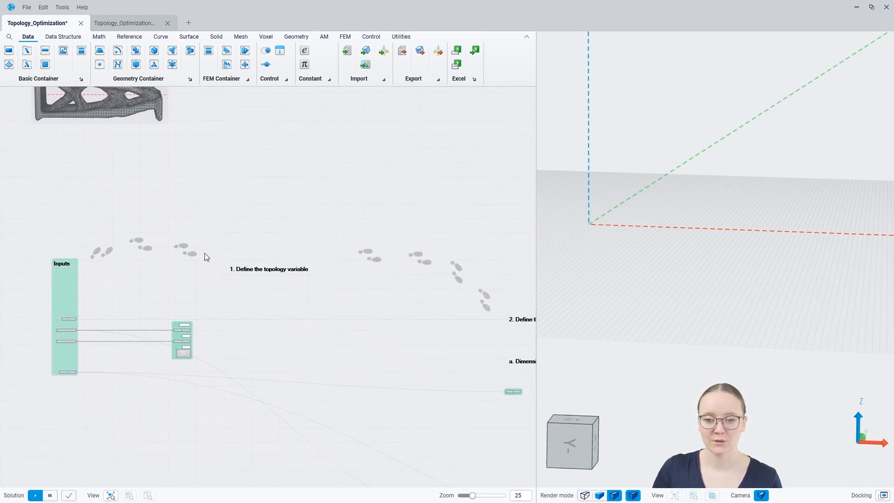
pyautogui.scroll(4, 273, 299)
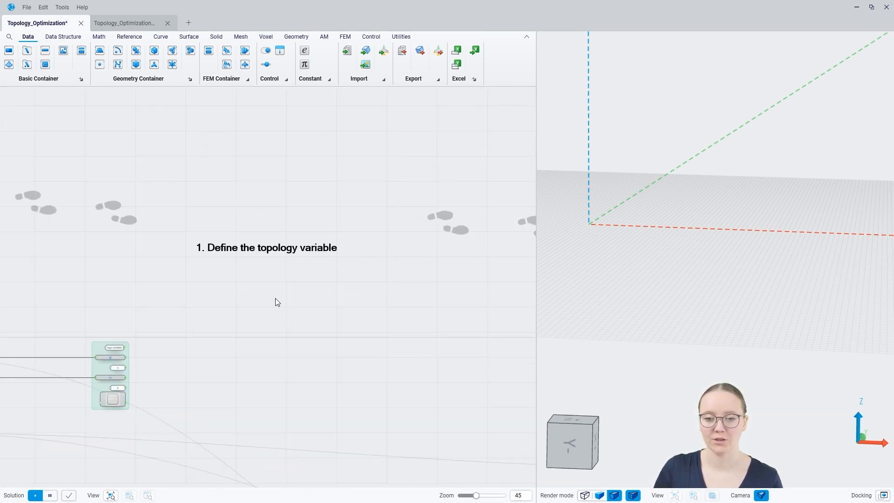
pyautogui.moveTo(421, 314); pyautogui.dragTo(182, 287, button='right')
pyautogui.moveTo(386, 365); pyautogui.dragTo(207, 286, button='right')
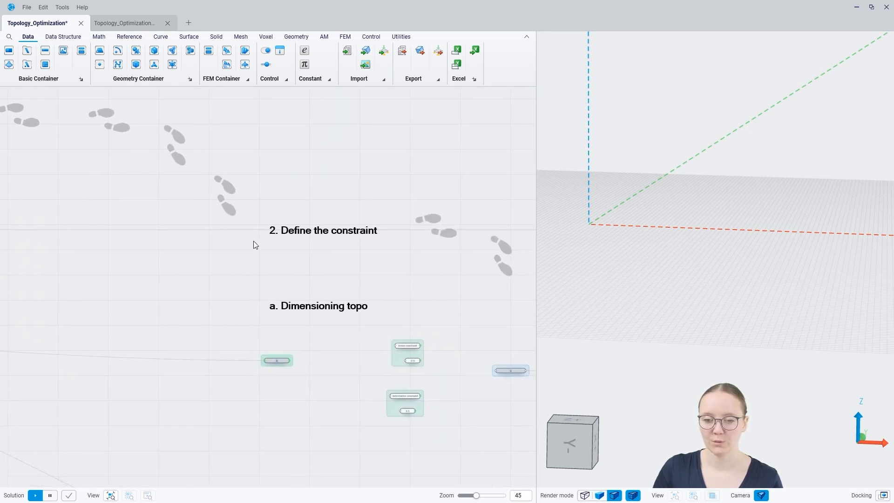
pyautogui.moveTo(425, 311); pyautogui.dragTo(404, 221, button='right')
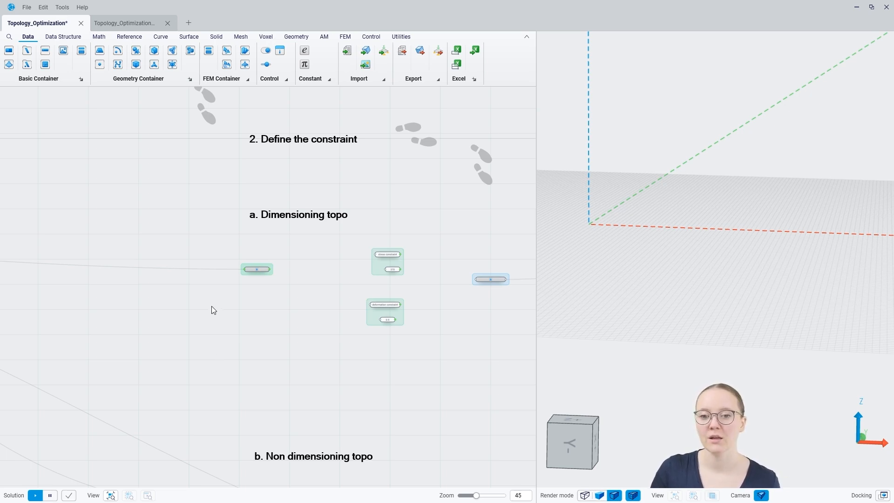
pyautogui.scroll(-2, 211, 306)
pyautogui.moveTo(457, 363); pyautogui.dragTo(164, 282, button='middle')
pyautogui.moveTo(334, 345); pyautogui.dragTo(277, 262, button='middle')
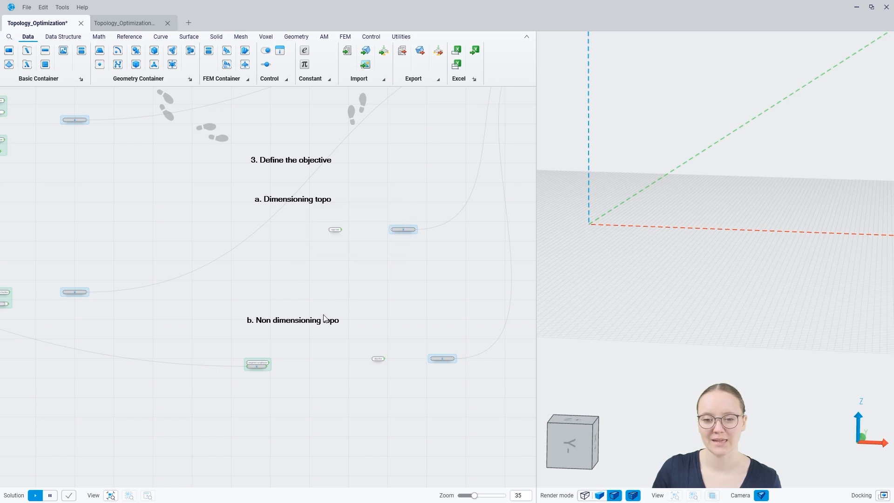
pyautogui.moveTo(399, 185); pyautogui.dragTo(252, 318, button='right')
pyautogui.moveTo(346, 206); pyautogui.dragTo(181, 337, button='right')
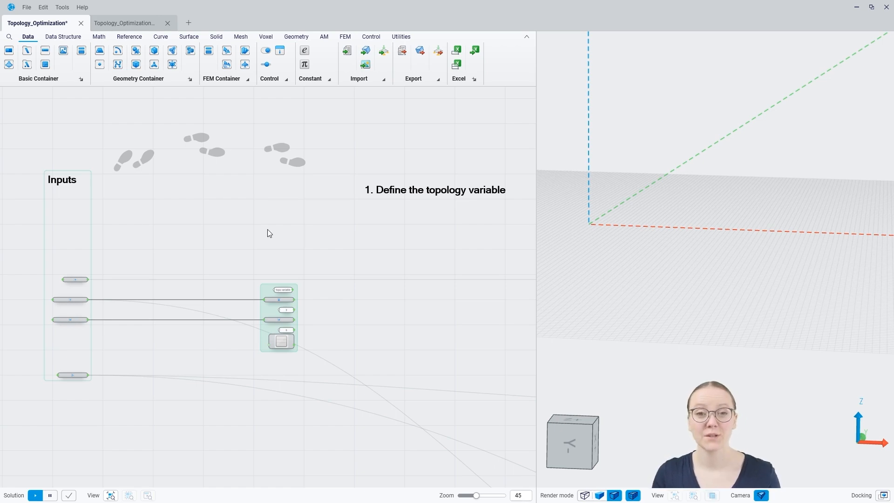
# Add a Solid Topology Variable component in section 1 with its Name input fed by the "topo variable" text
pyautogui.moveTo(432, 272); pyautogui.dragTo(328, 244, button='right')
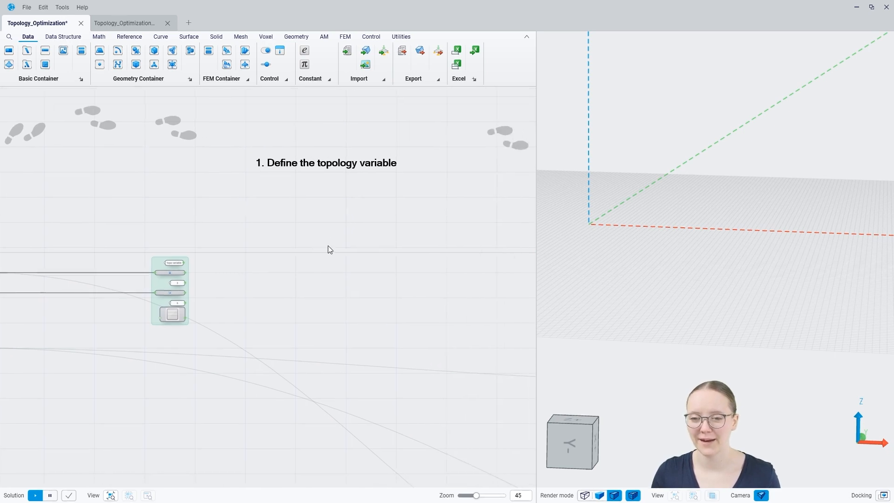
pyautogui.scroll(3, 329, 246)
pyautogui.scroll(5, 133, 335)
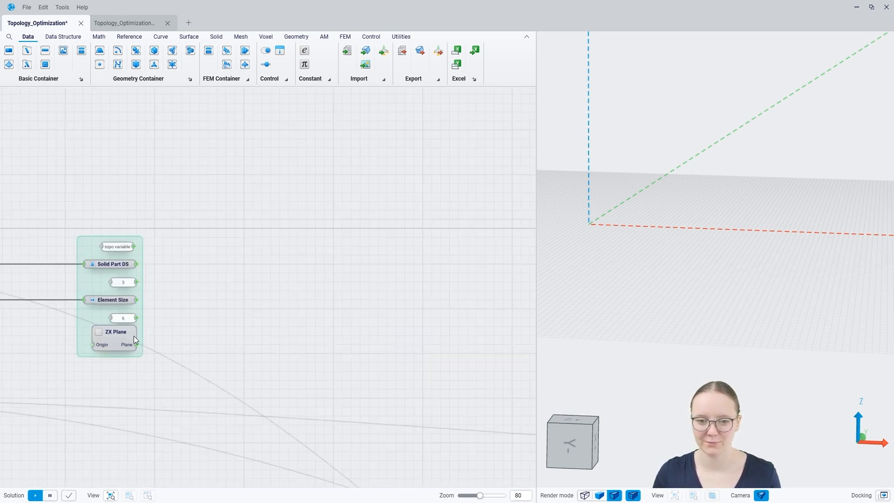
pyautogui.moveTo(180, 339); pyautogui.dragTo(223, 306, button='right')
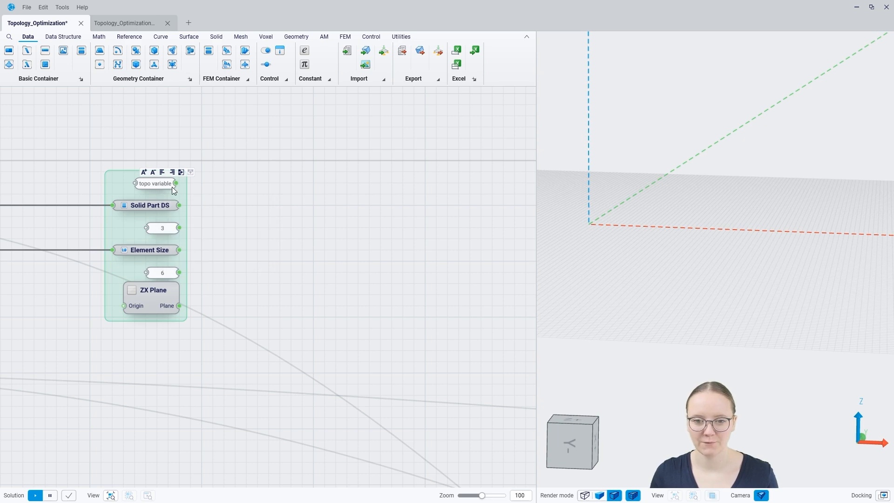
pyautogui.moveTo(176, 185); pyautogui.dragTo(381, 181)
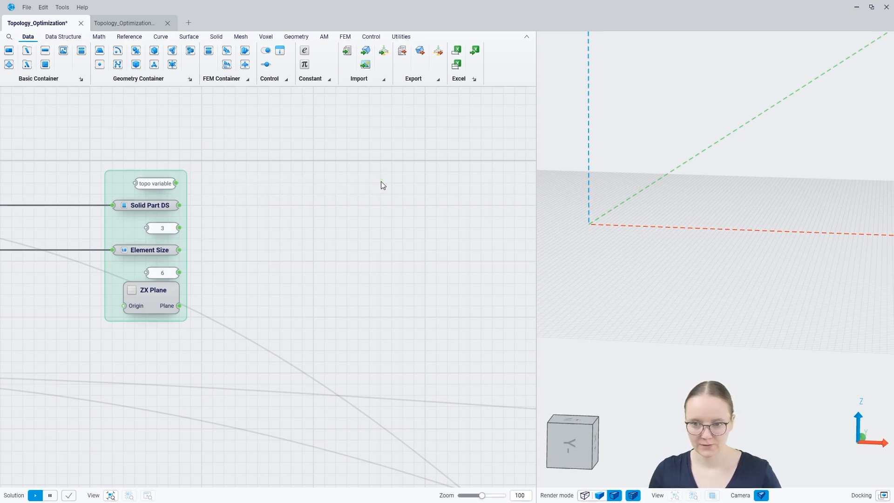
pyautogui.write('topolo')
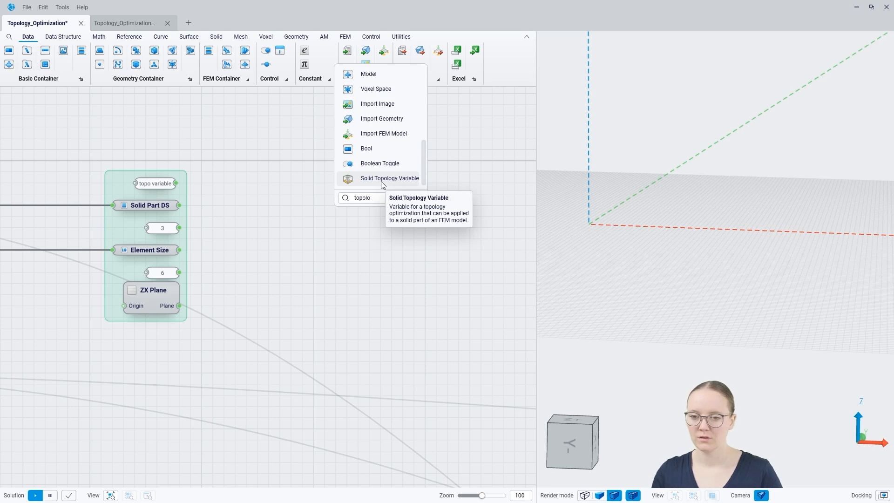
pyautogui.press('Return')
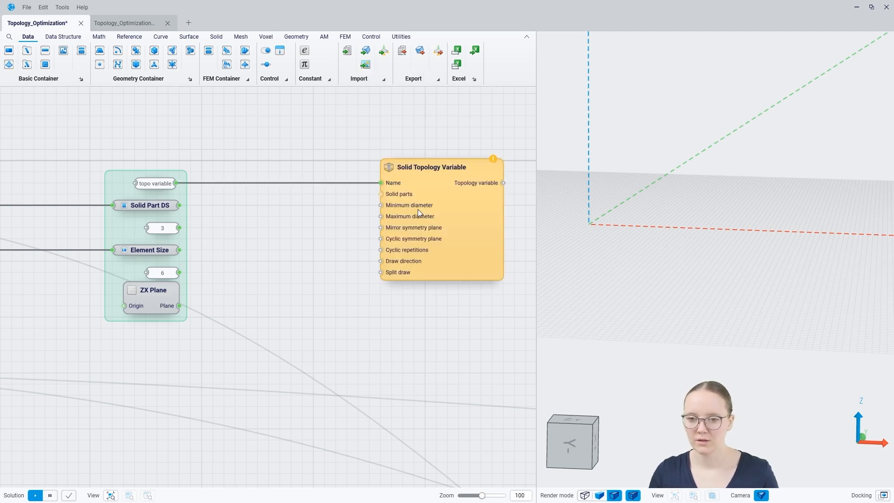
# Connect Solid Part DS to the Solid parts input of the Solid Topology Variable and reposition the component slightly
pyautogui.moveTo(180, 207); pyautogui.dragTo(380, 194)
pyautogui.moveTo(342, 245); pyautogui.dragTo(256, 231, button='middle')
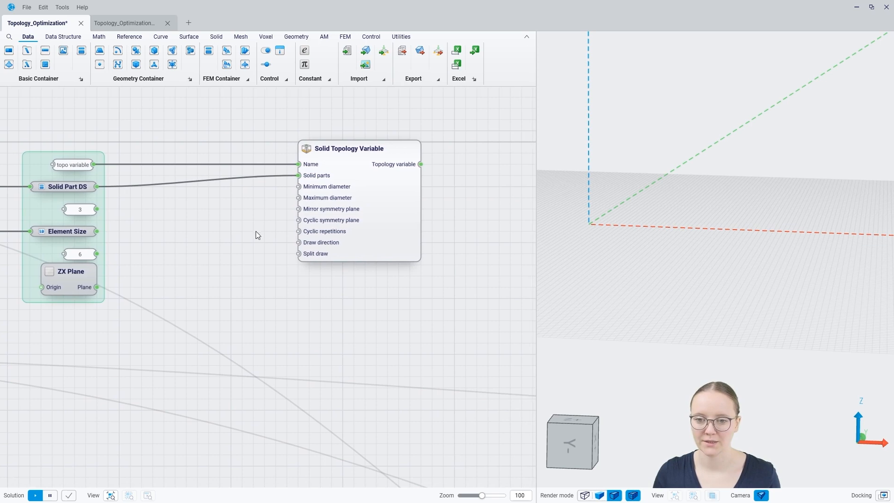
pyautogui.scroll(-4, 256, 230)
pyautogui.moveTo(308, 224); pyautogui.dragTo(350, 231)
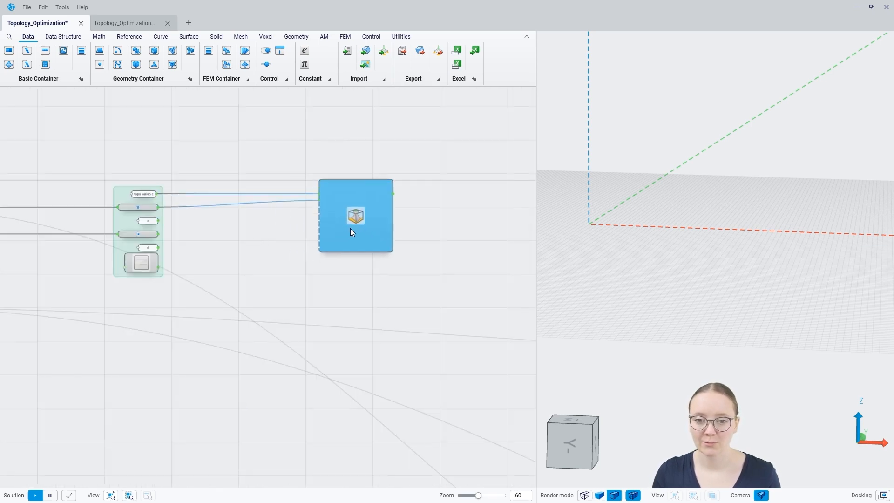
pyautogui.scroll(2, 283, 229)
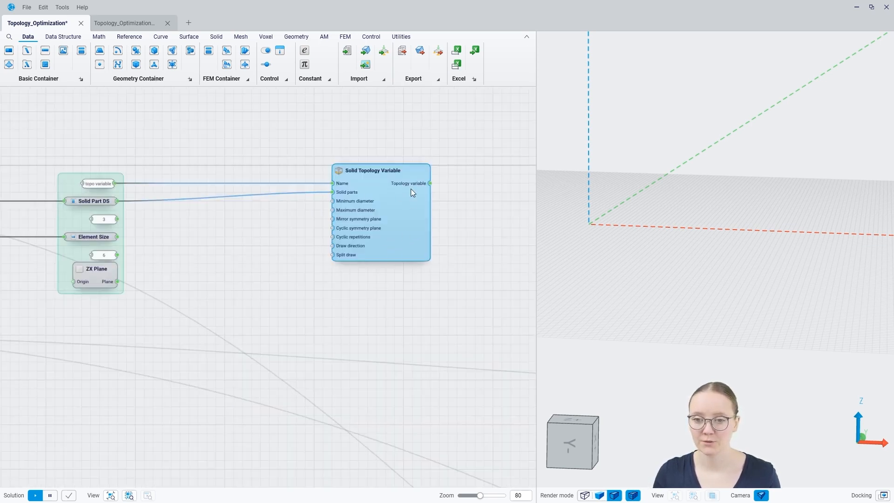
# Check the settings reported by the Topology variable output and the value stored in the Element Size container
pyautogui.moveTo(410, 186)
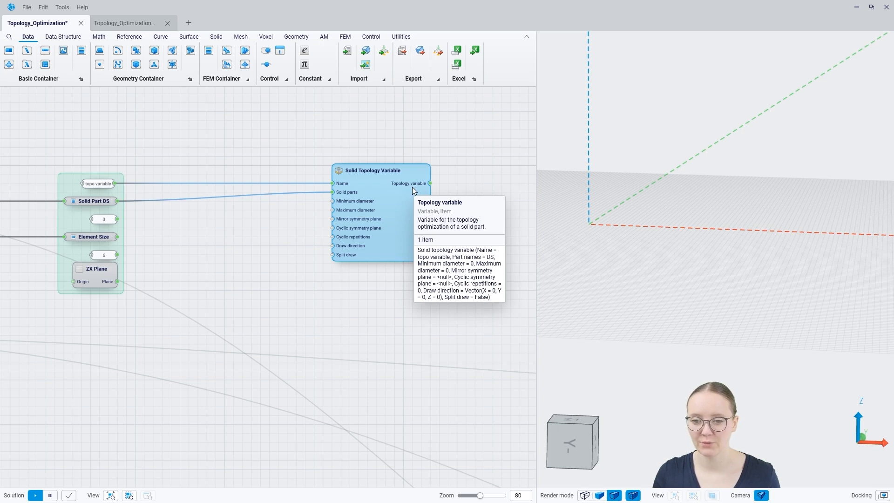
pyautogui.click(228, 263)
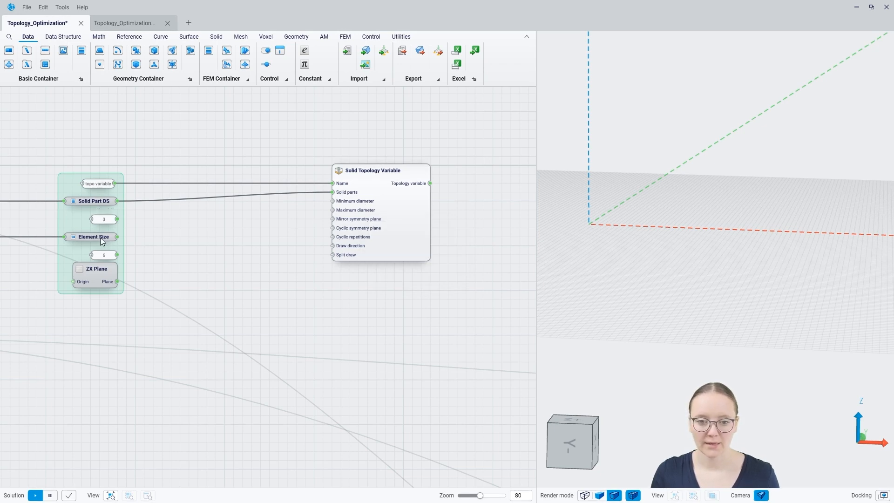
pyautogui.moveTo(100, 237)
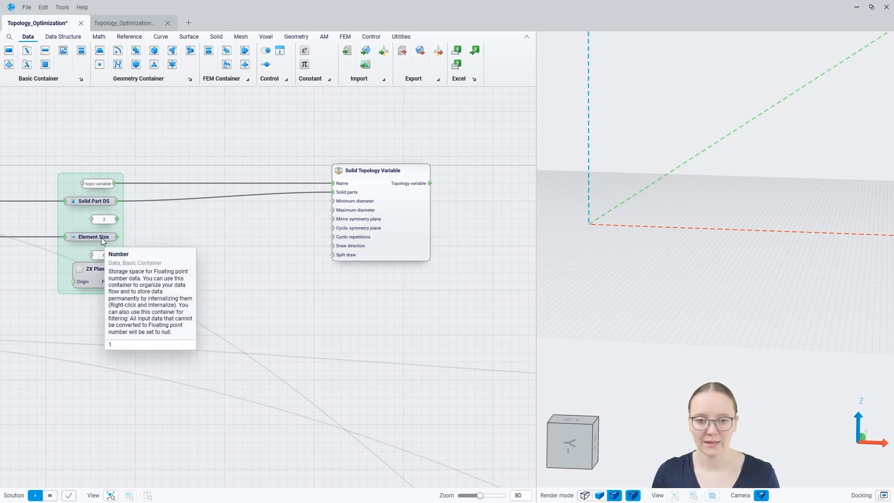
# Add a Multiplication of the value 3 and Element Size, and connect its result to the Minimum diameter of the Solid Topology Variable
pyautogui.rightClick(146, 225)
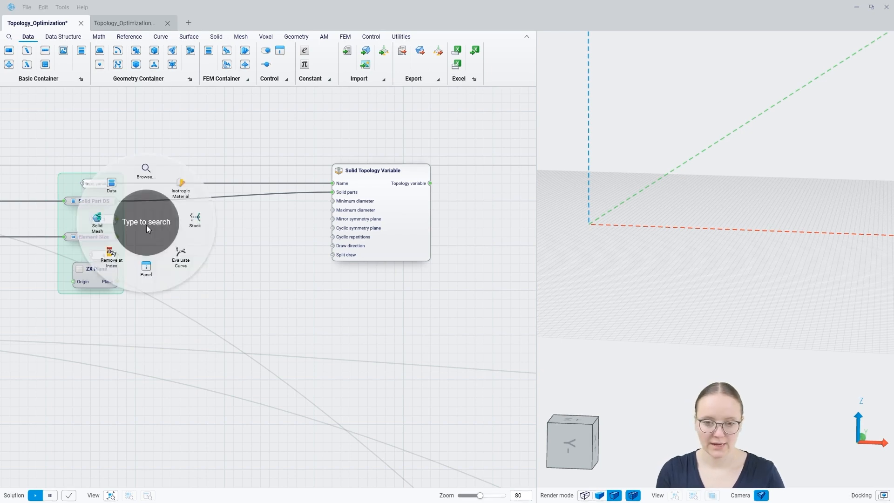
pyautogui.write('mul')
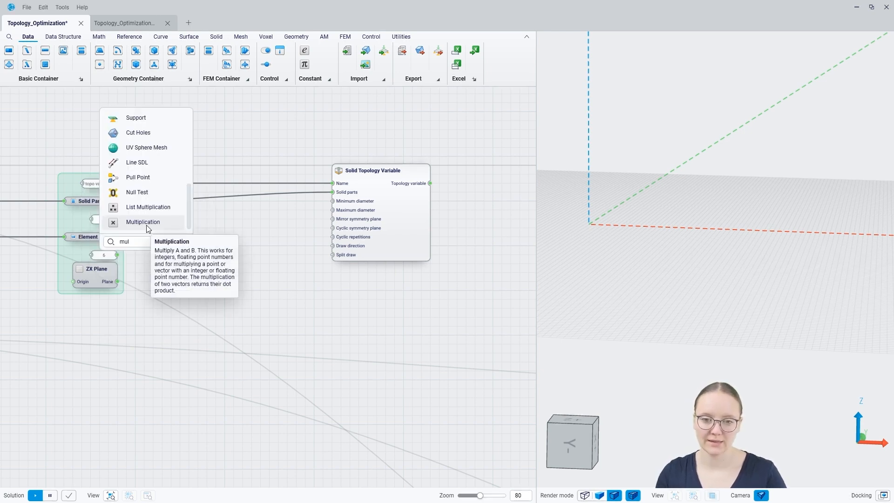
pyautogui.click(148, 227)
pyautogui.moveTo(147, 219); pyautogui.dragTo(169, 227)
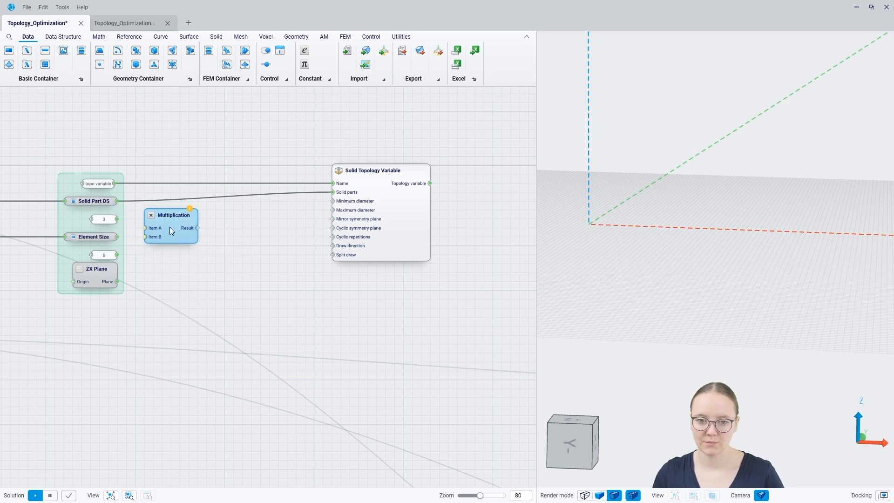
pyautogui.moveTo(117, 219); pyautogui.dragTo(143, 220)
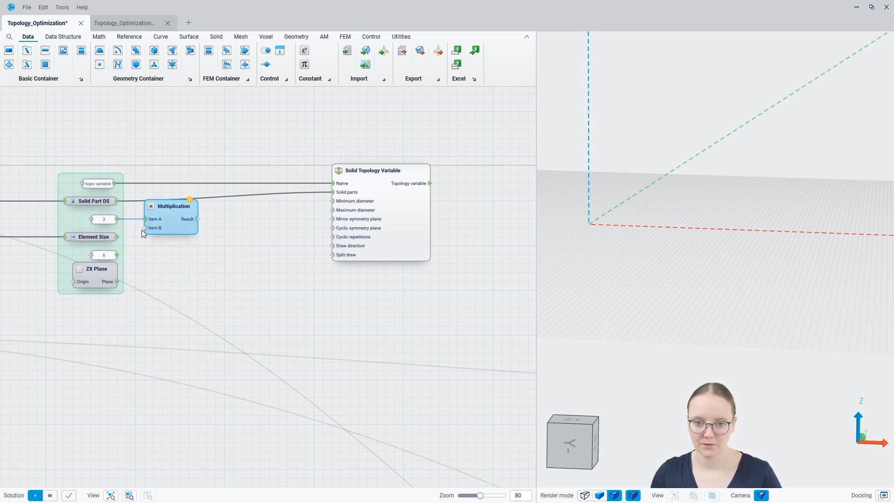
pyautogui.moveTo(199, 219); pyautogui.dragTo(332, 200)
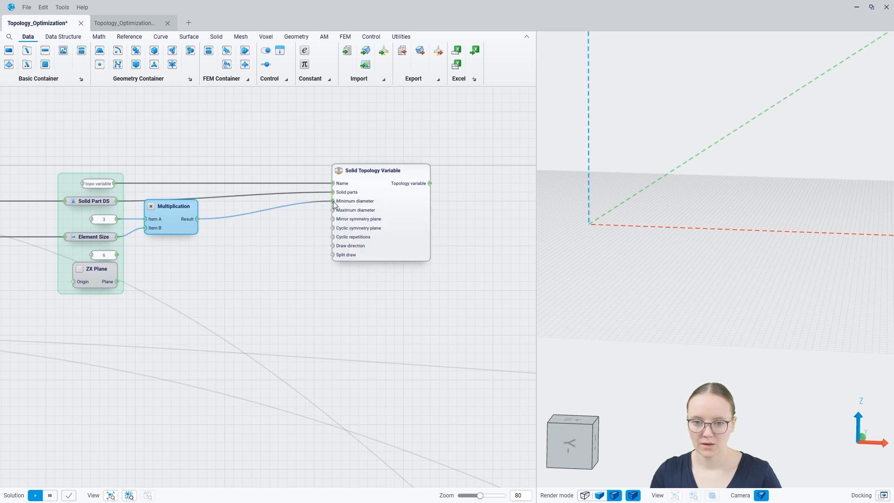
# Add a second Multiplication of Element Size and the value 6, aligned below the first, and feed its result to Maximum diameter
pyautogui.rightClick(160, 259)
pyautogui.write('mul')
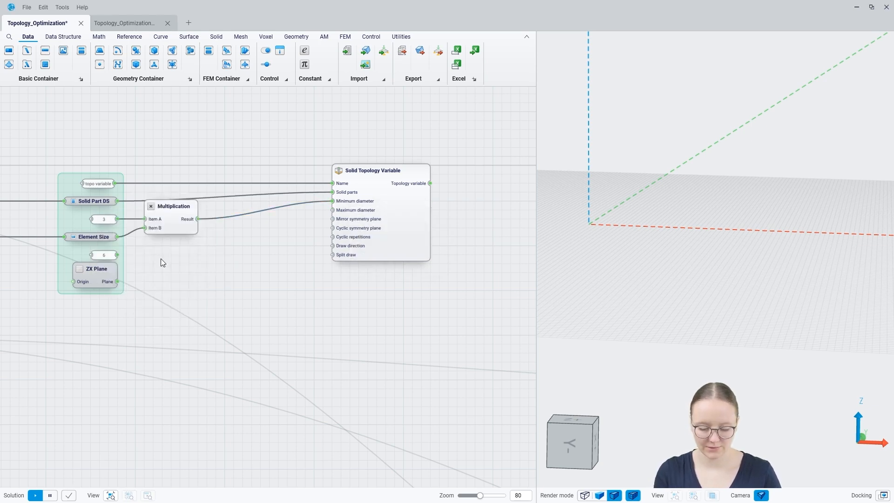
pyautogui.click(162, 259)
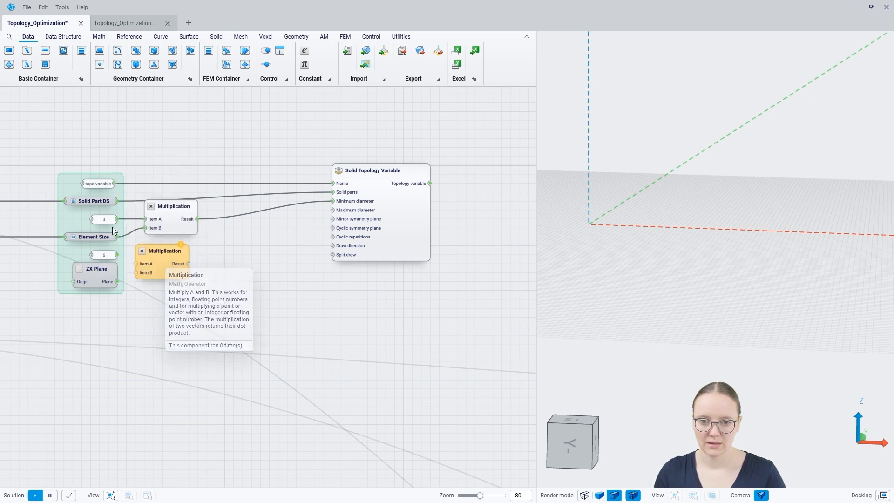
pyautogui.moveTo(118, 237); pyautogui.dragTo(135, 264)
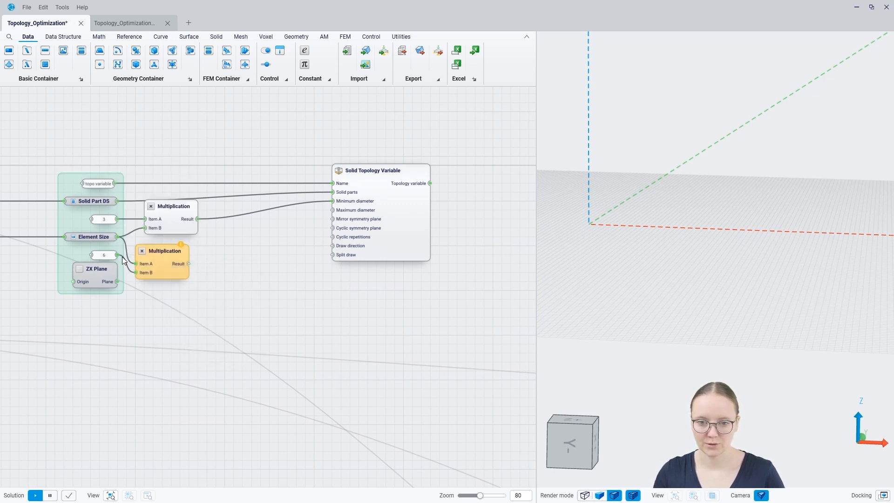
pyautogui.moveTo(189, 263)
pyautogui.mouseDown()
pyautogui.moveTo(332, 210)
pyautogui.moveTo(177, 252)
pyautogui.mouseUp()
pyautogui.click(229, 292)
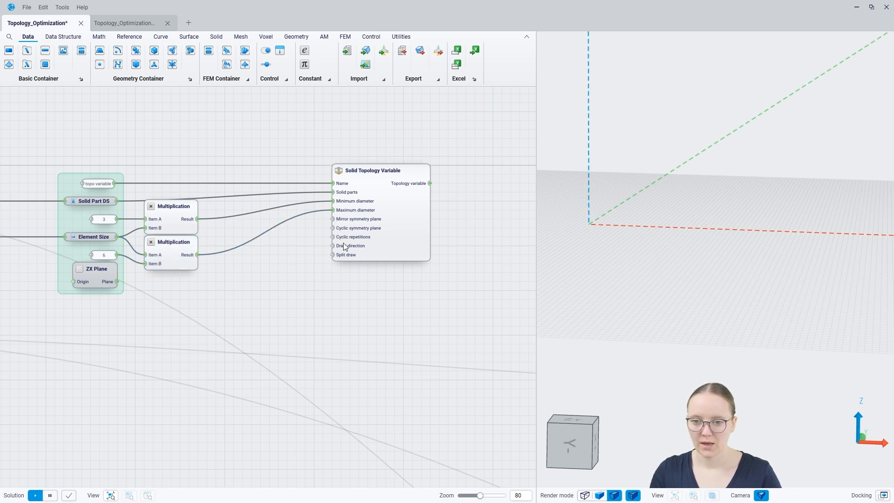
# Hide the Solid Topology Variable preview and display the Solid Part DS mesh in the 3D view
pyautogui.click(376, 232)
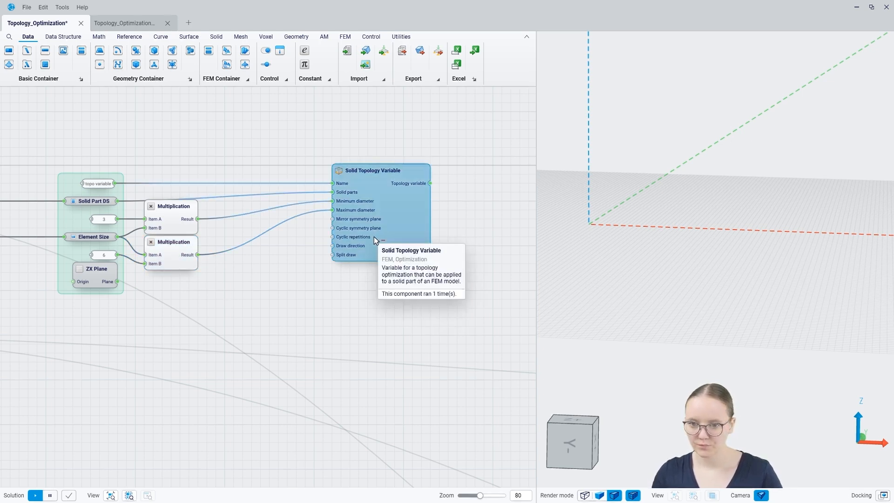
pyautogui.click(350, 301)
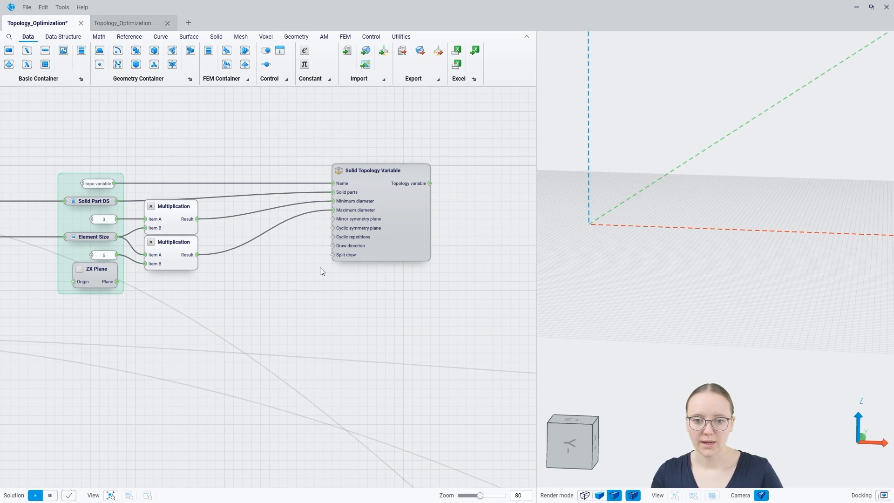
pyautogui.moveTo(354, 221)
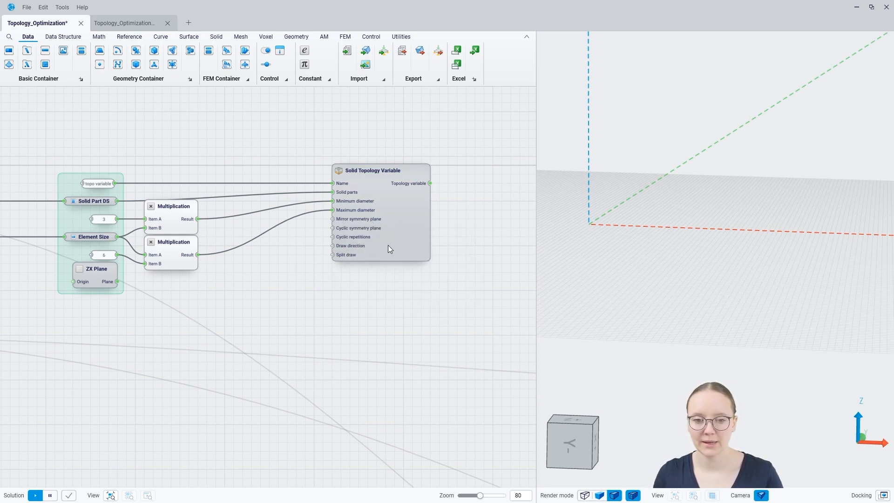
pyautogui.click(85, 202)
pyautogui.click(241, 295)
pyautogui.moveTo(657, 285); pyautogui.dragTo(657, 309, button='middle')
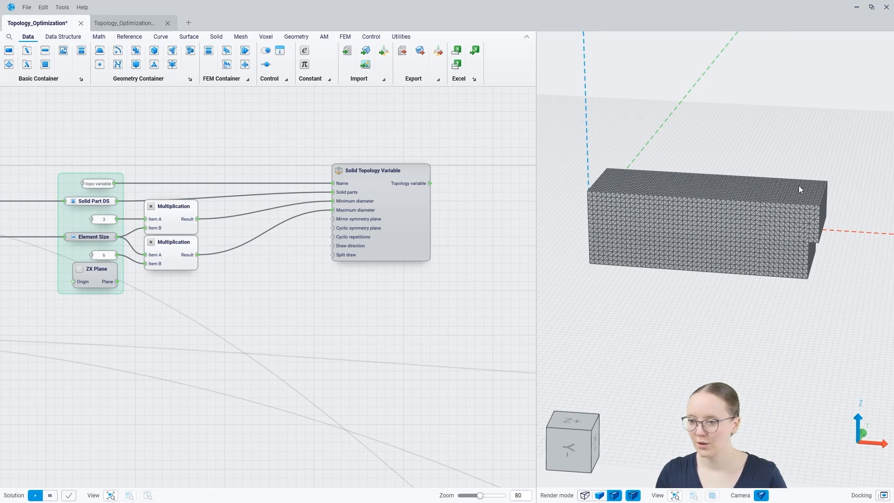
# Display the ZX Plane alongside the part and connect its Plane output to the Mirror symmetry plane input of the Solid Topology Variable
pyautogui.click(93, 278)
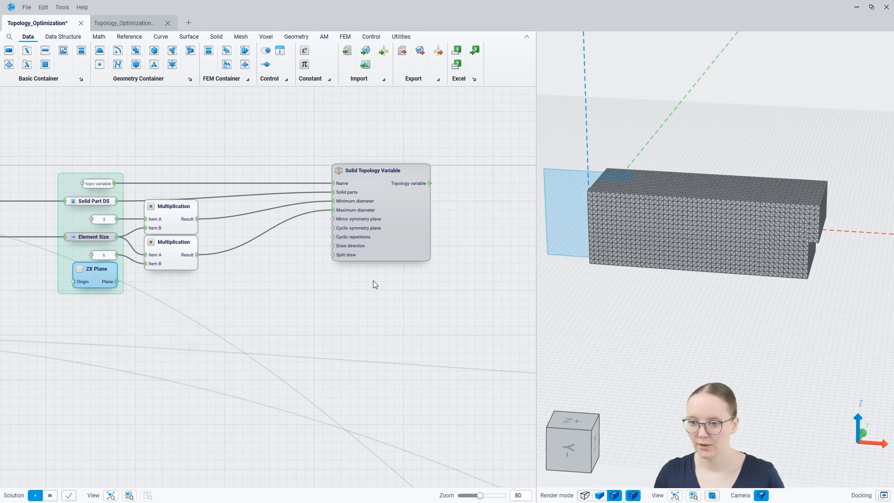
pyautogui.click(373, 281)
pyautogui.moveTo(560, 269); pyautogui.dragTo(582, 278, button='middle')
pyautogui.click(84, 284)
pyautogui.click(85, 284)
pyautogui.scroll(-3, 624, 236)
pyautogui.scroll(4, 624, 235)
pyautogui.moveTo(663, 215)
pyautogui.mouseDown(button='middle')
pyautogui.moveTo(655, 257)
pyautogui.moveTo(664, 214)
pyautogui.mouseUp(button='middle')
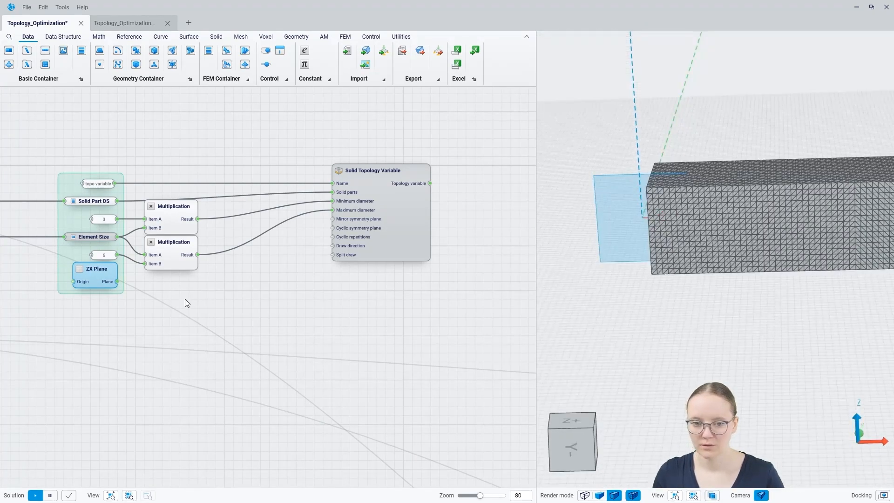
pyautogui.click(131, 296)
pyautogui.moveTo(117, 282); pyautogui.dragTo(332, 219)
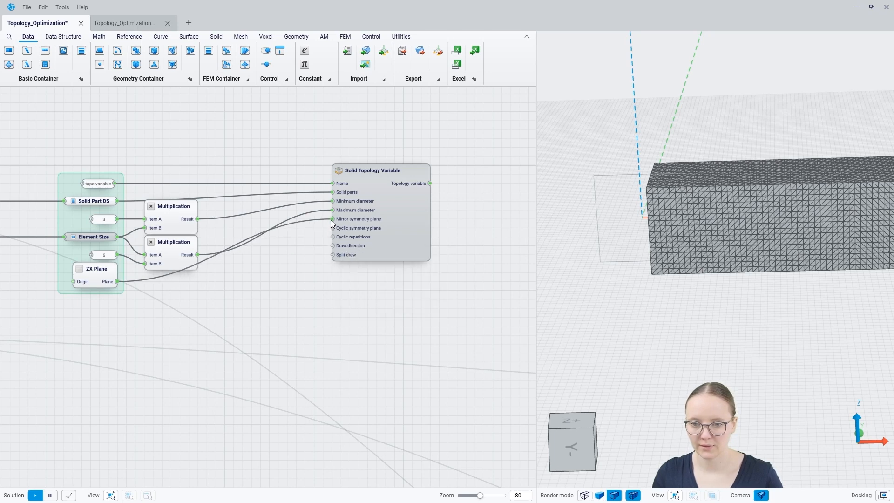
# Hide the ZX Plane and Solid Part DS previews in the 3D view
pyautogui.click(79, 277)
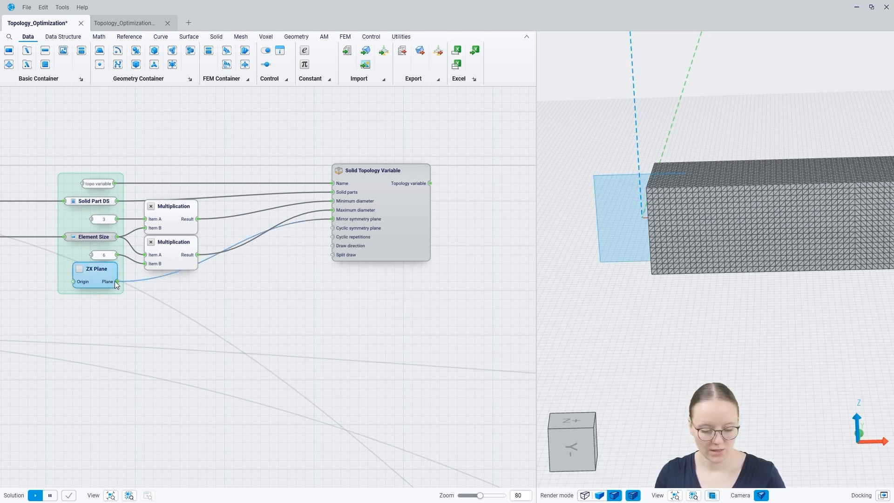
pyautogui.scroll(-3, 542, 219)
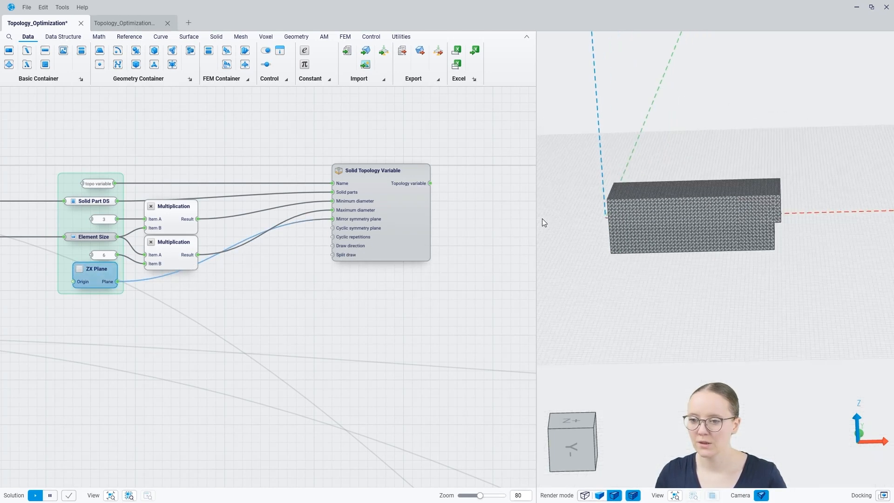
pyautogui.moveTo(605, 213); pyautogui.dragTo(610, 228, button='middle')
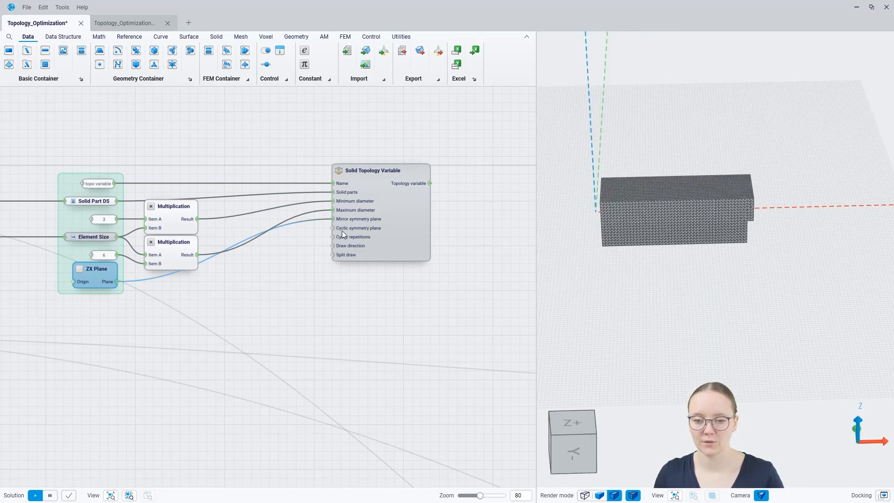
pyautogui.moveTo(362, 233)
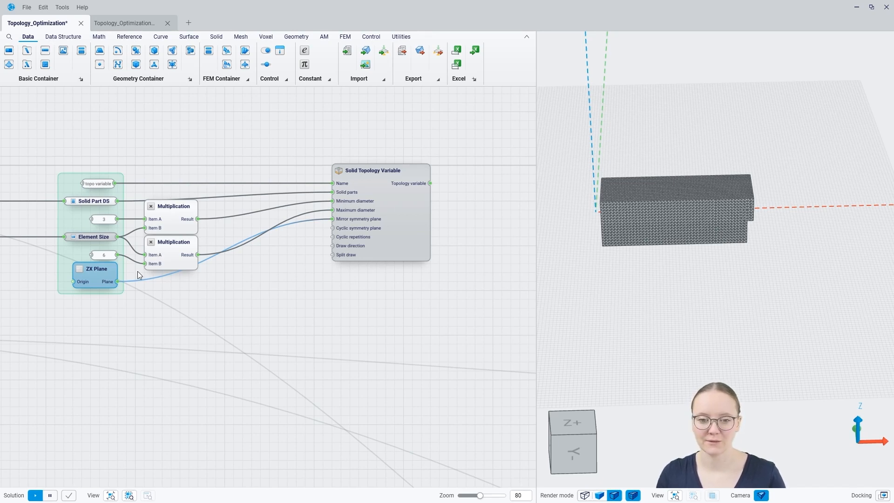
pyautogui.click(216, 299)
pyautogui.click(99, 200)
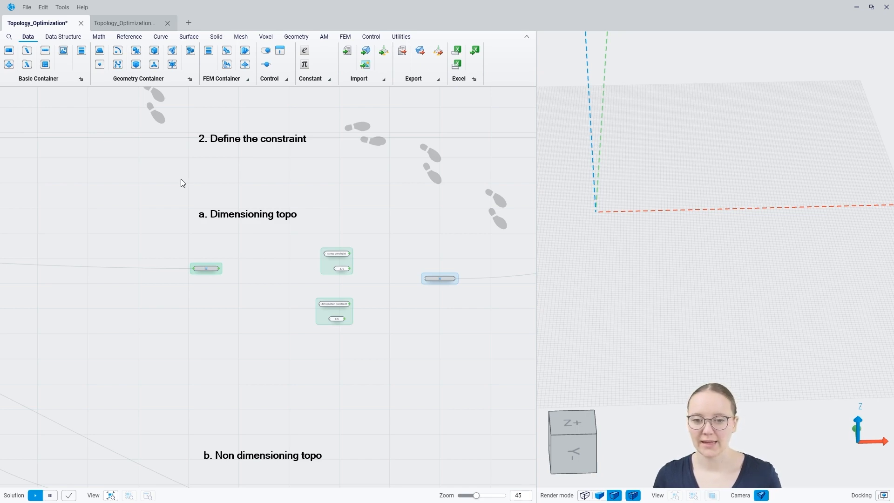
# Add a Stress Response component between Load Step and the stress constraint inputs in the "a. Dimensioning topo" section
pyautogui.moveTo(247, 315); pyautogui.dragTo(209, 257, button='middle')
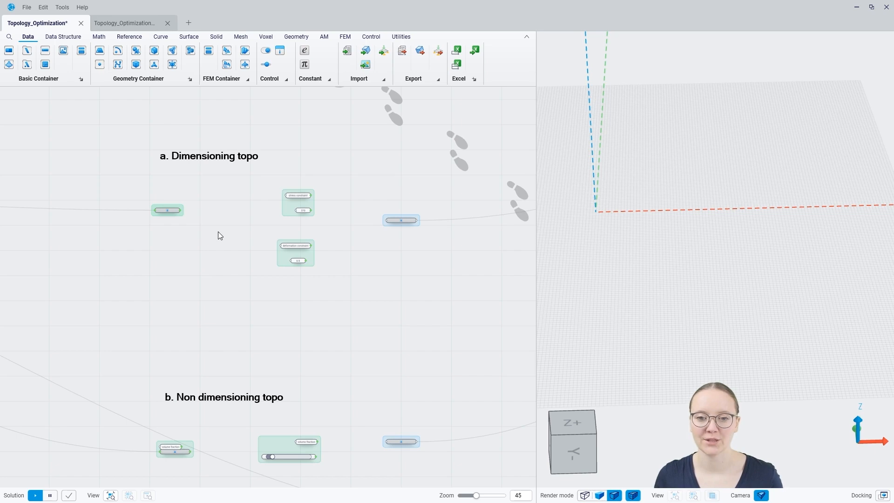
pyautogui.scroll(5, 240, 195)
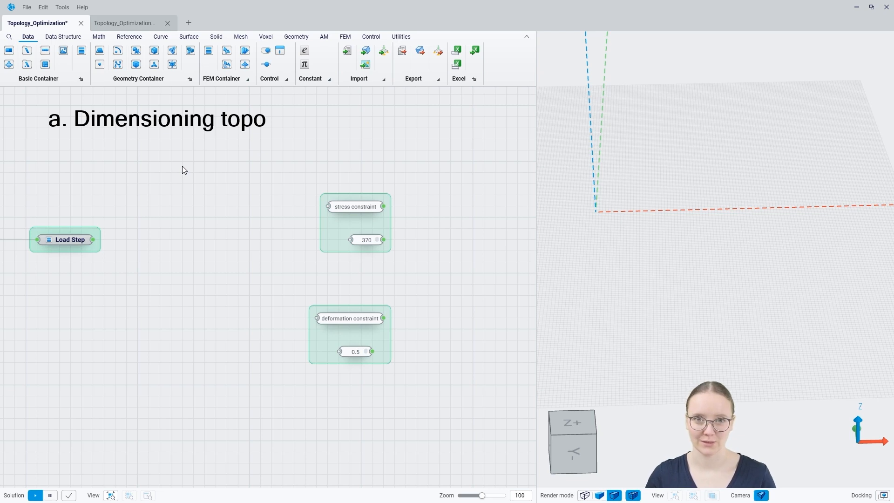
pyautogui.rightClick(153, 205)
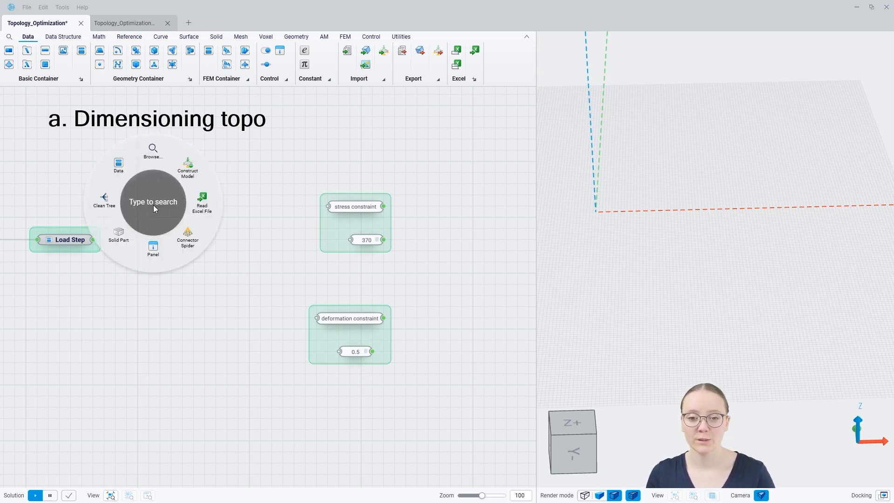
pyautogui.write('stress')
pyautogui.click(150, 208)
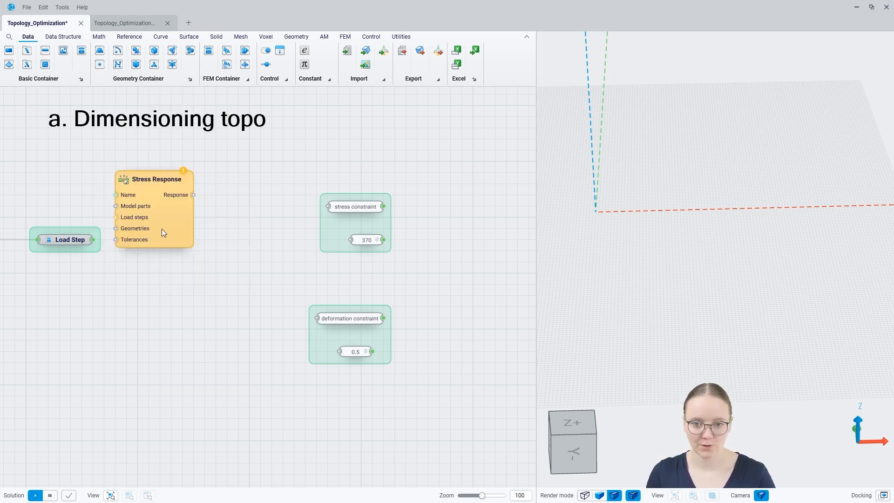
pyautogui.moveTo(161, 231); pyautogui.dragTo(203, 216)
# Add a Displacement Response component directly below the Stress Response
pyautogui.rightClick(178, 295)
pyautogui.write('displa')
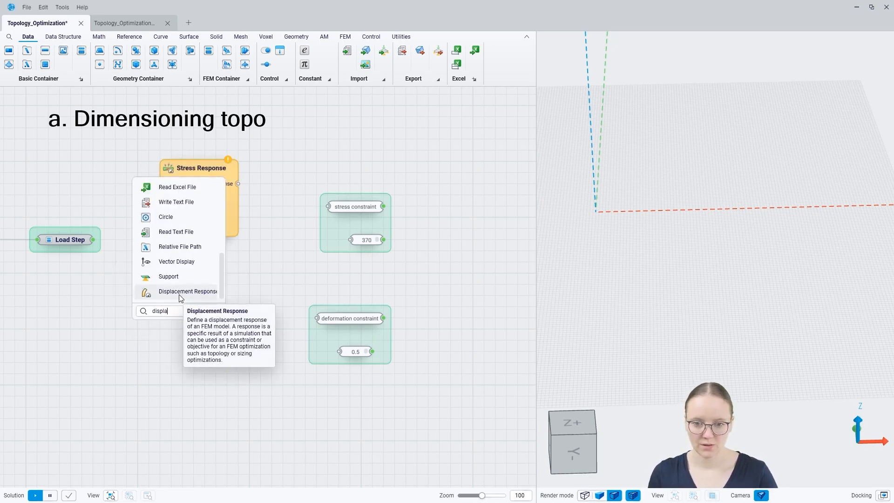
pyautogui.click(178, 293)
pyautogui.moveTo(181, 292); pyautogui.dragTo(205, 298)
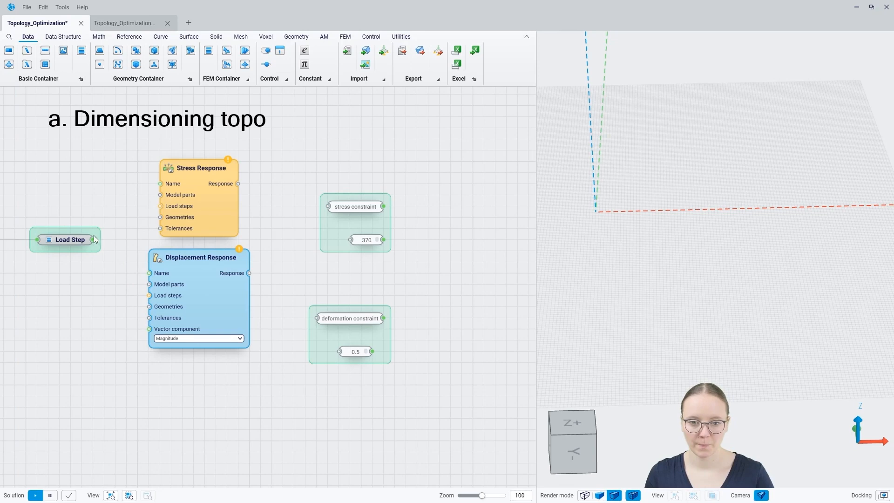
# Connect Load Step to the Load steps inputs of both responses and align the Stress Response with the Displacement Response
pyautogui.moveTo(144, 212); pyautogui.dragTo(152, 209)
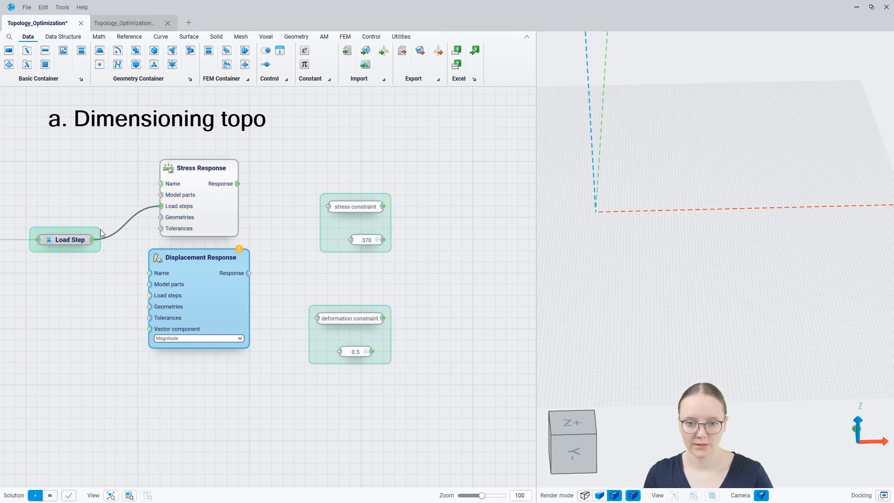
pyautogui.moveTo(94, 240); pyautogui.dragTo(148, 296)
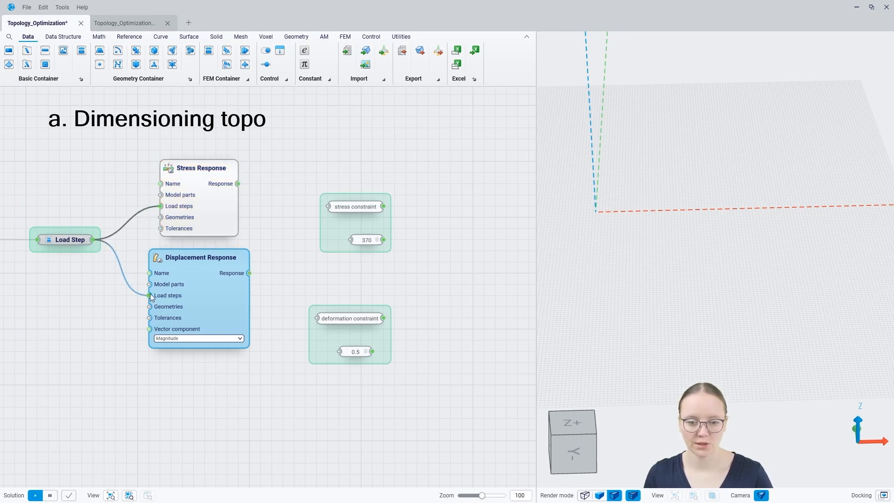
pyautogui.moveTo(234, 232); pyautogui.dragTo(244, 233)
pyautogui.click(253, 237)
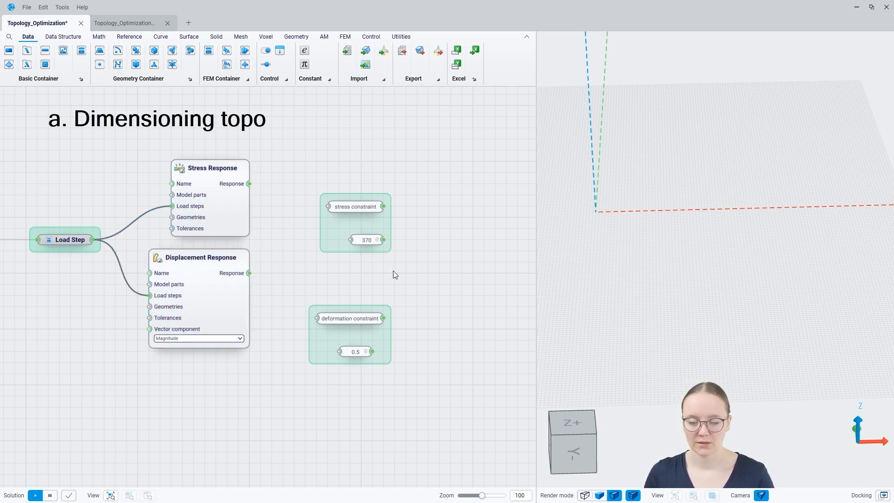
# Add an FEM Constraint component beside the stress constraint inputs and connect the "stress constraint" text to its Name input
pyautogui.moveTo(443, 186); pyautogui.dragTo(369, 194, button='right')
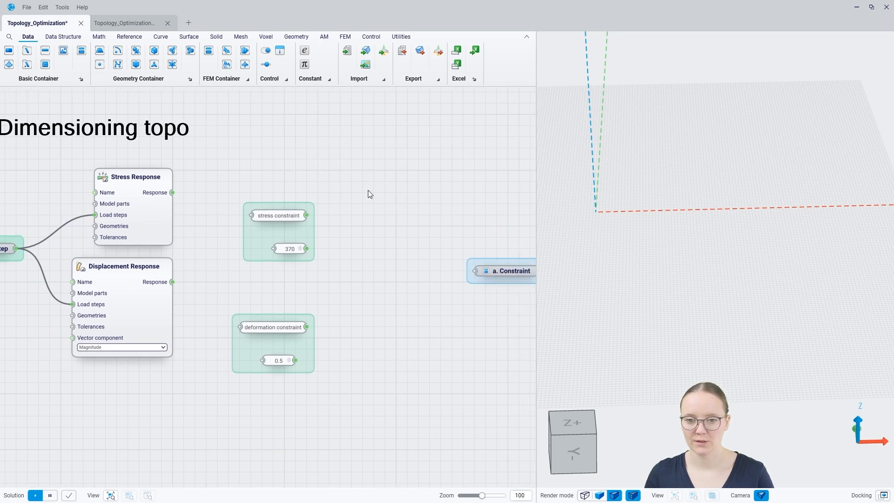
pyautogui.rightClick(368, 191)
pyautogui.write('fem')
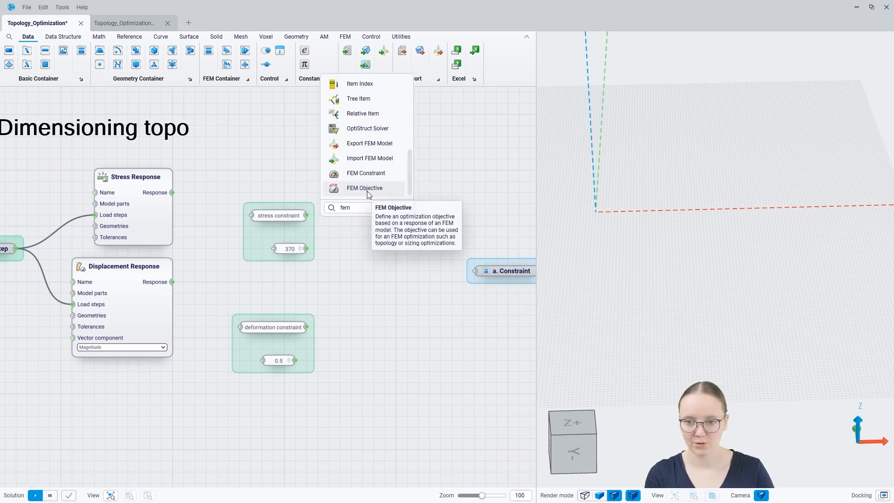
pyautogui.click(366, 173)
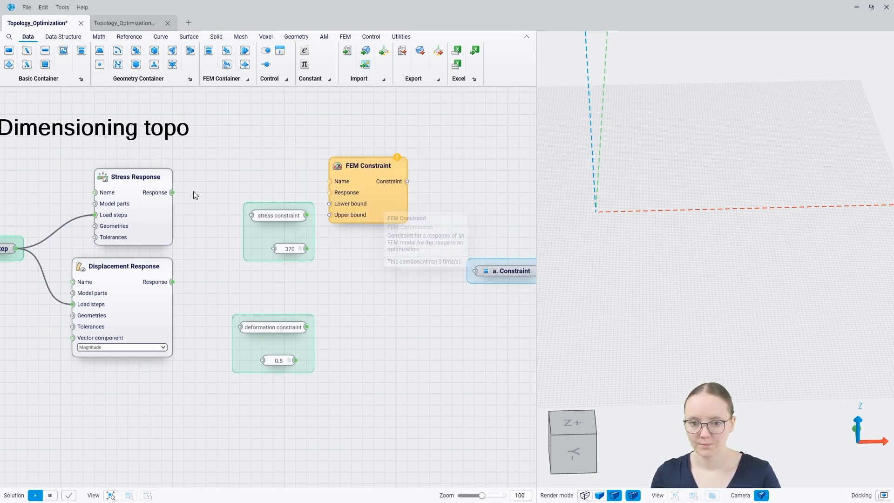
pyautogui.moveTo(370, 200); pyautogui.dragTo(382, 233)
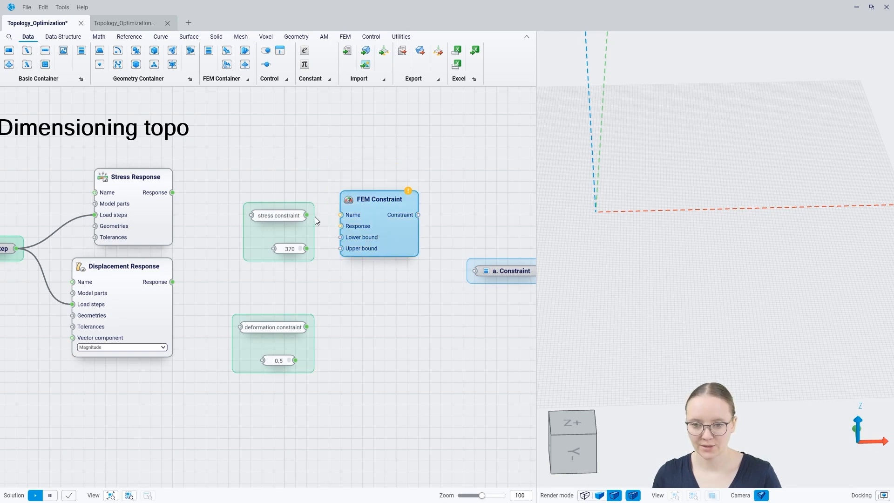
pyautogui.moveTo(307, 215); pyautogui.dragTo(341, 215)
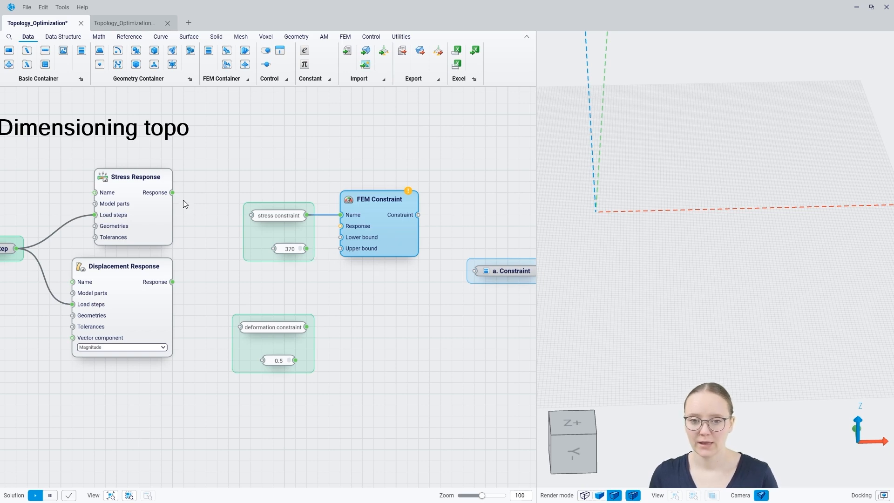
# Connect the Stress Response and 370 to the FEM Constraint's Response and Upper bound, and add another FEM Constraint beside the deformation constraint inputs
pyautogui.moveTo(175, 193); pyautogui.dragTo(334, 228)
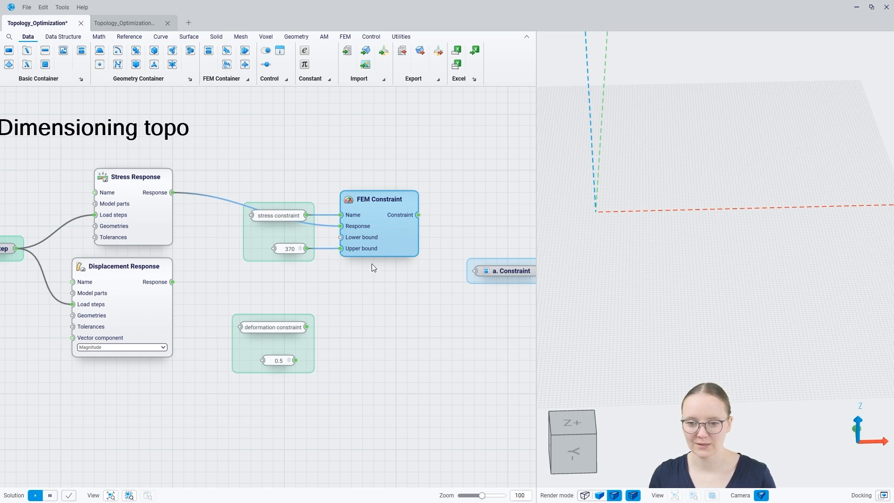
pyautogui.moveTo(362, 338); pyautogui.dragTo(344, 259, button='right')
pyautogui.doubleClick(343, 264)
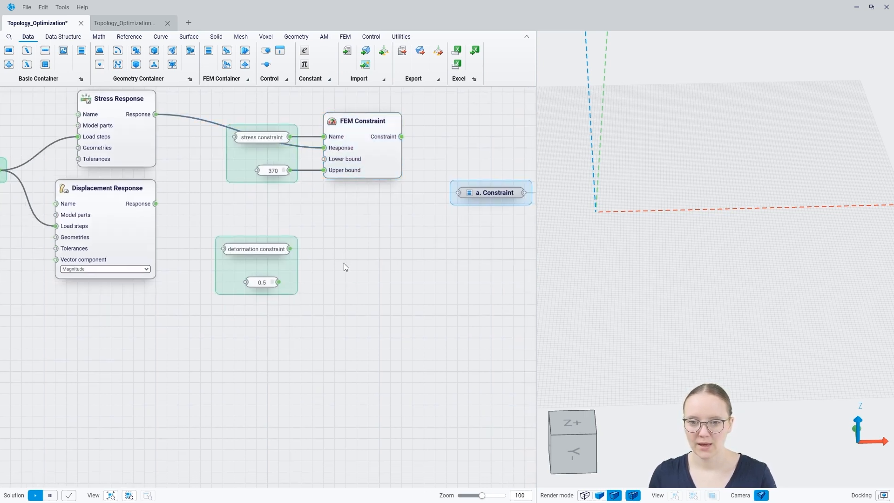
pyautogui.write('fem con')
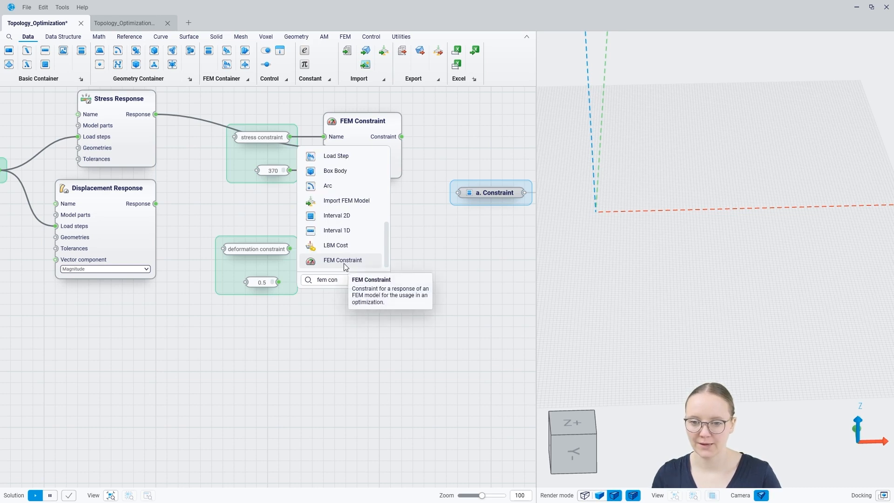
pyautogui.click(345, 262)
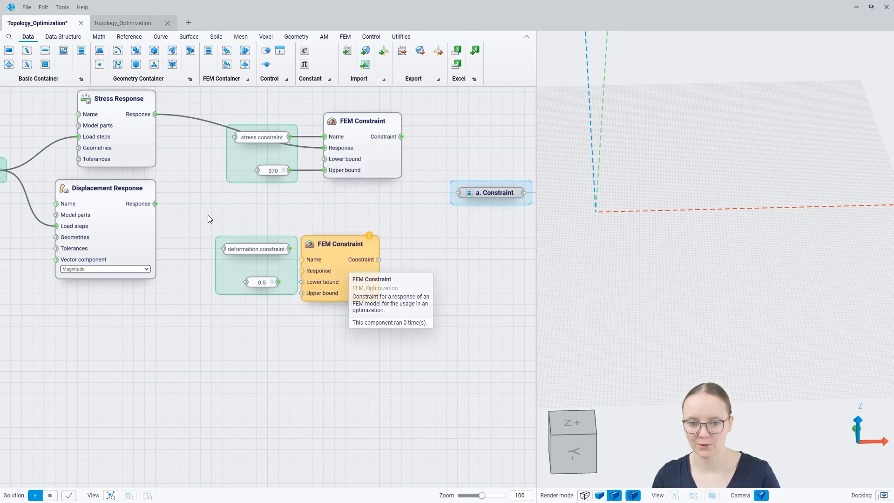
# Connect the Displacement Response, the "deformation constraint" text and 0.5 to the new FEM Constraint's Response, Name and Upper bound, aligning it with the upper constraint
pyautogui.moveTo(176, 221); pyautogui.dragTo(370, 252)
pyautogui.moveTo(289, 249); pyautogui.dragTo(324, 248)
pyautogui.moveTo(278, 282); pyautogui.dragTo(321, 284)
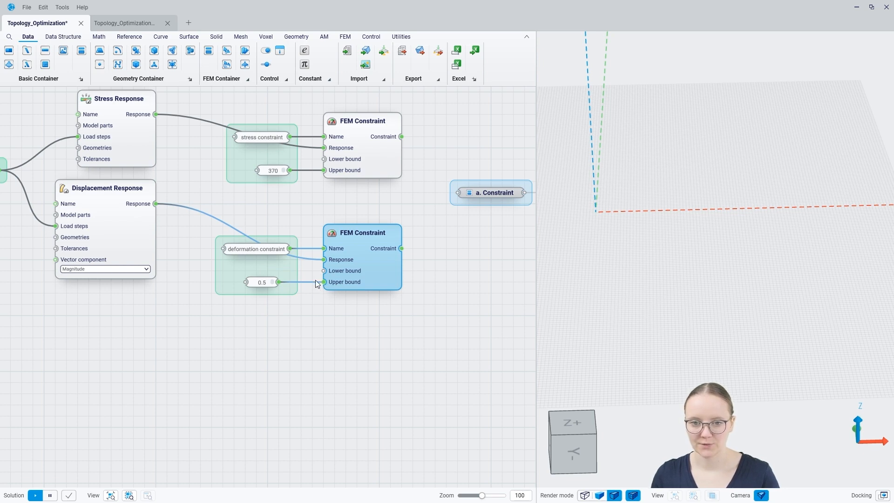
# Connect the Constraint outputs of both the stress and the deformation FEM Constraint to the a. Constraint container
pyautogui.scroll(-2, 356, 257)
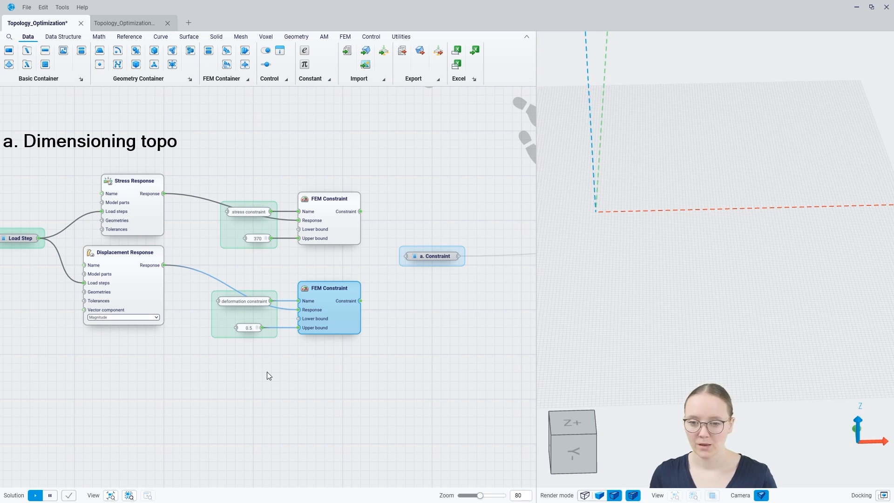
pyautogui.moveTo(361, 211); pyautogui.dragTo(400, 256)
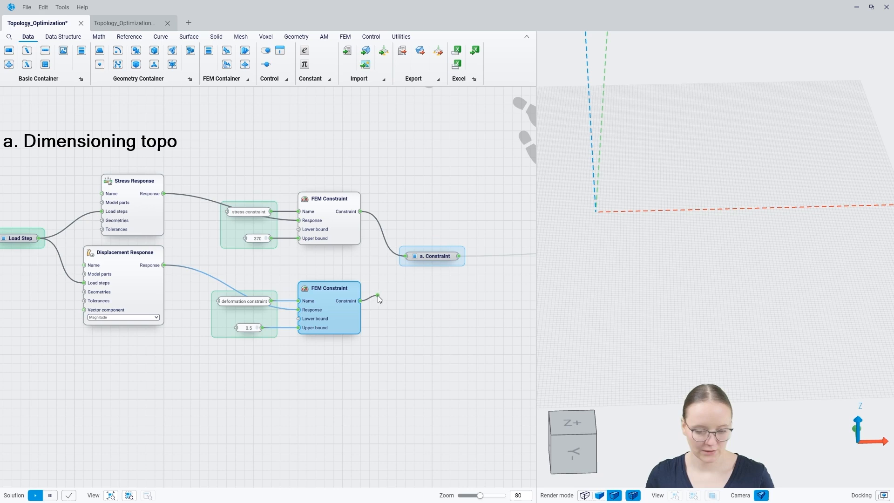
pyautogui.moveTo(396, 288); pyautogui.dragTo(406, 256)
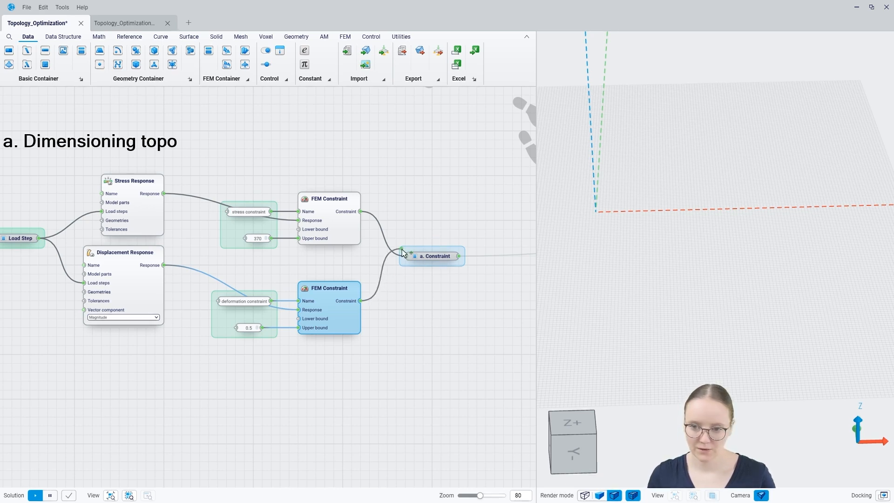
pyautogui.click(420, 284)
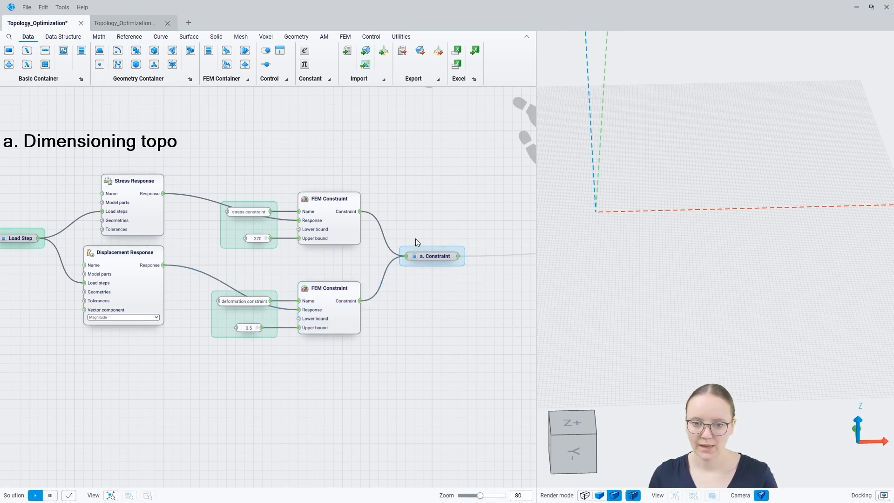
# Add a Volume Fraction Response under "b. Non dimensioning topo" and connect the "volume fraction" text to Name and Solid Part DS to Model parts
pyautogui.scroll(-4, 415, 238)
pyautogui.moveTo(275, 371); pyautogui.dragTo(277, 161, button='middle')
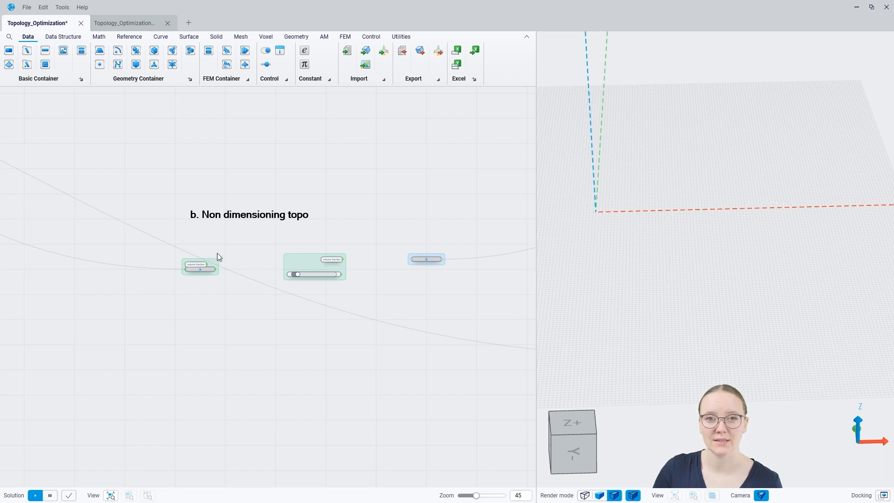
pyautogui.scroll(4, 217, 253)
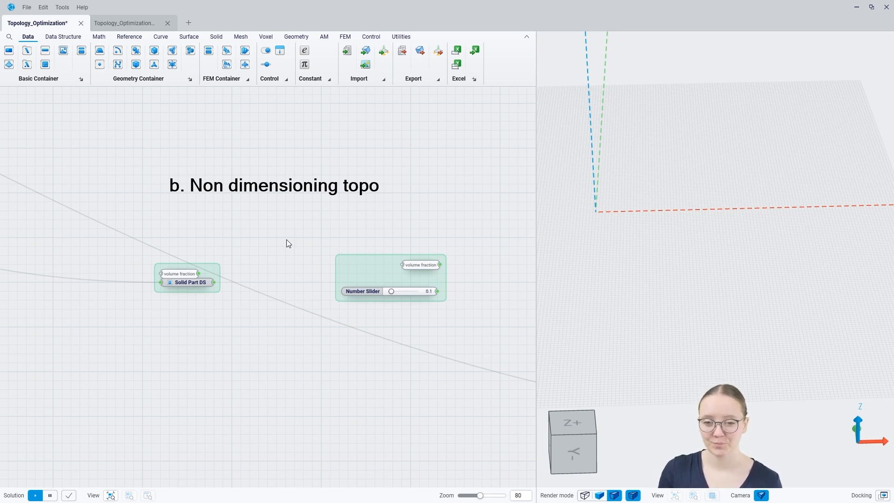
pyautogui.rightClick(259, 277)
pyautogui.write('volu')
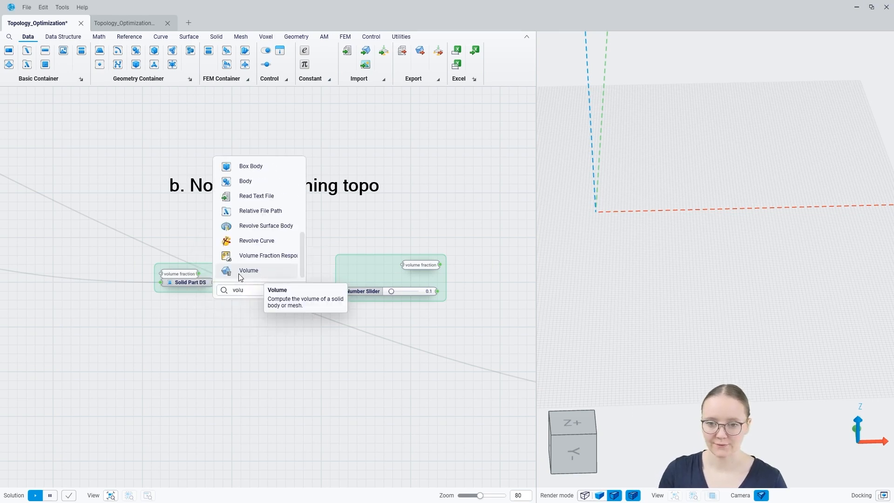
pyautogui.click(259, 255)
pyautogui.moveTo(255, 278); pyautogui.dragTo(262, 276)
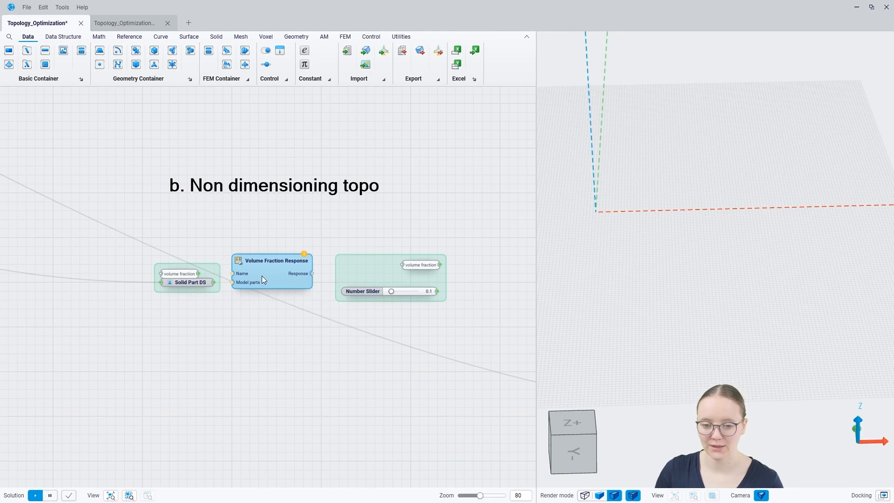
pyautogui.moveTo(199, 274); pyautogui.dragTo(228, 281)
# Add an FEM Constraint between the volume fraction inputs and the b. Constraint container
pyautogui.moveTo(303, 342); pyautogui.dragTo(206, 345, button='right')
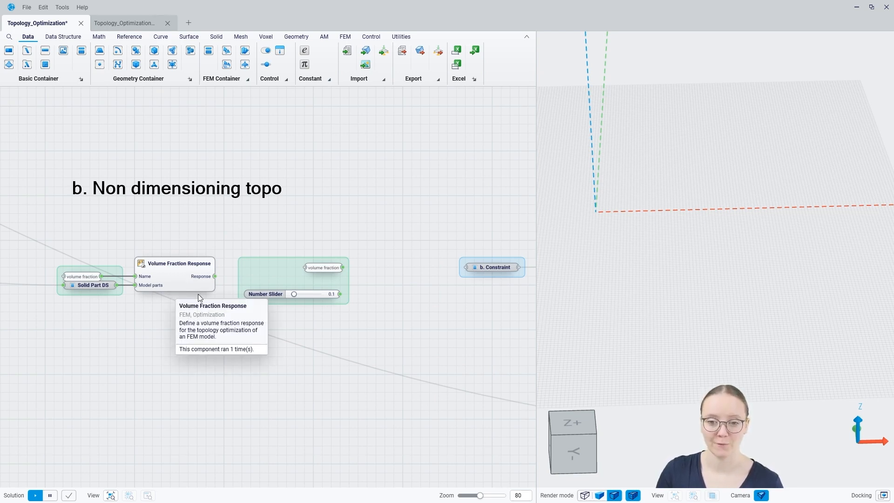
pyautogui.rightClick(385, 277)
pyautogui.write('fem')
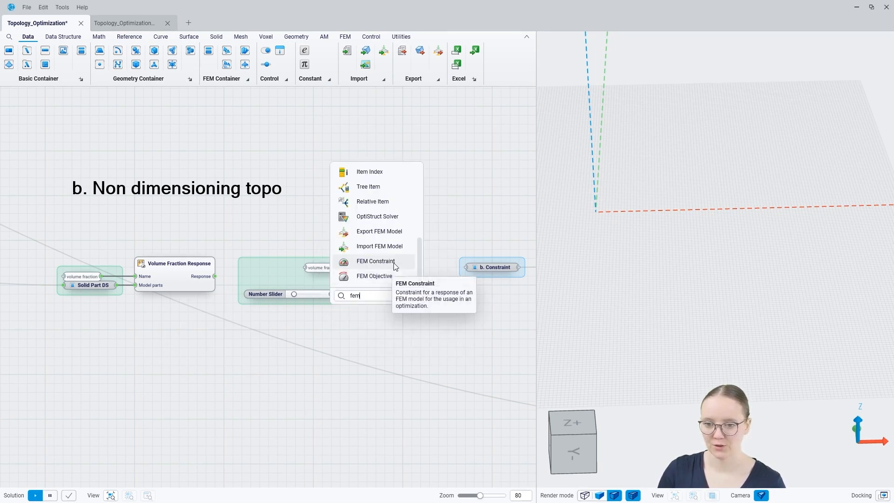
pyautogui.click(381, 262)
# Connect the Volume Fraction Response, "volume fraction" text and 0.1 slider to the FEM Constraint's Response, Name and Upper bound, and its output to b. Constraint
pyautogui.moveTo(214, 276); pyautogui.dragTo(376, 267)
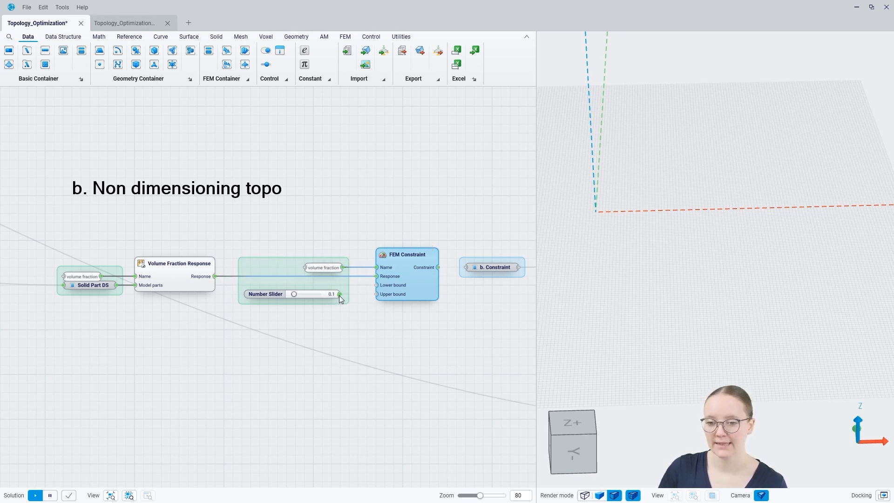
pyautogui.moveTo(370, 294); pyautogui.dragTo(375, 294)
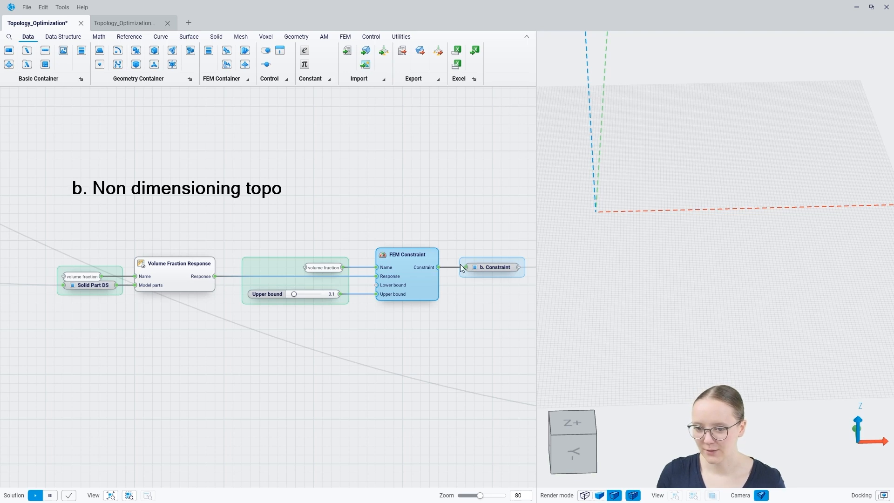
pyautogui.click(356, 334)
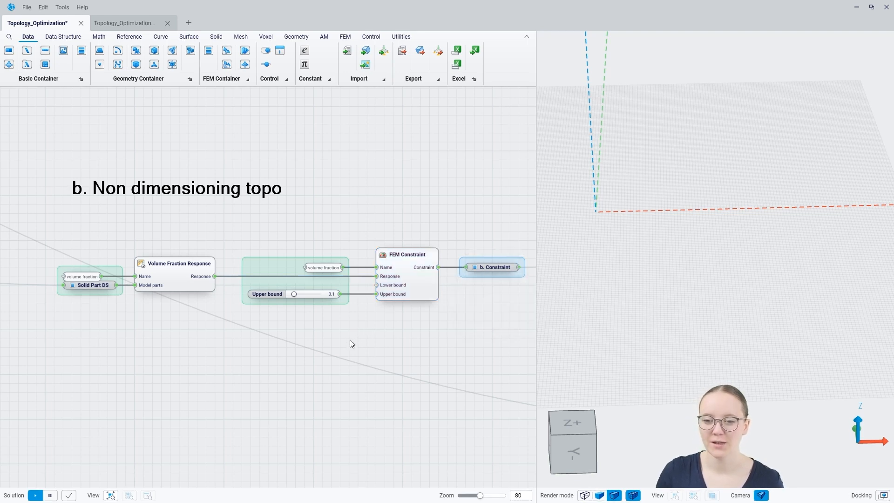
# Add a Mass Response component beside the "objective" text in the "a. Dimensioning topo" part of "3. Define the objective"
pyautogui.scroll(-6, 347, 342)
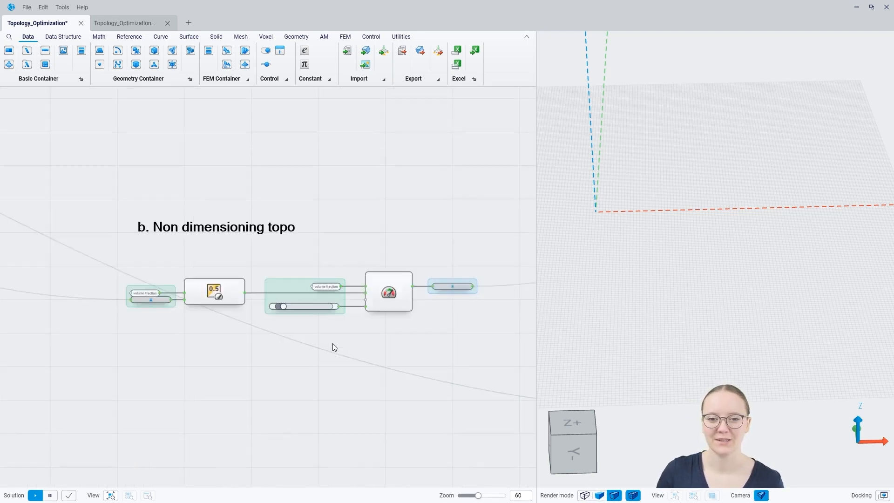
pyautogui.moveTo(410, 253); pyautogui.dragTo(195, 256)
pyautogui.scroll(4, 335, 309)
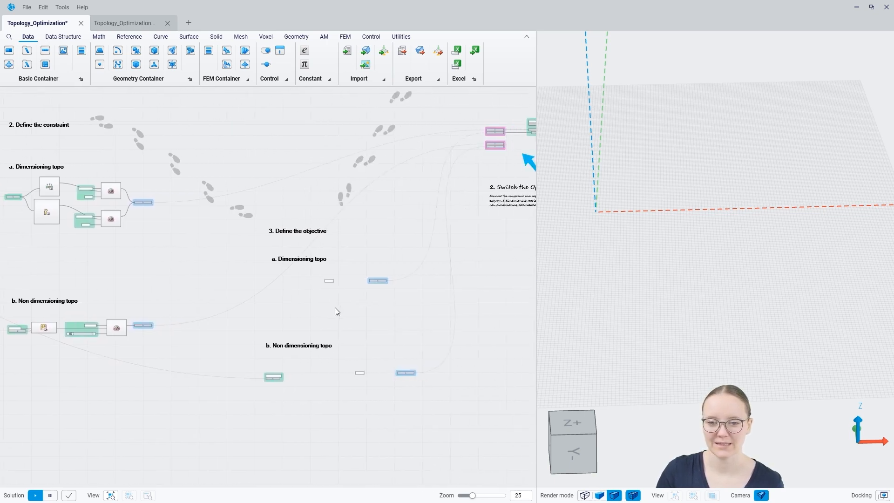
pyautogui.moveTo(342, 323); pyautogui.dragTo(278, 285)
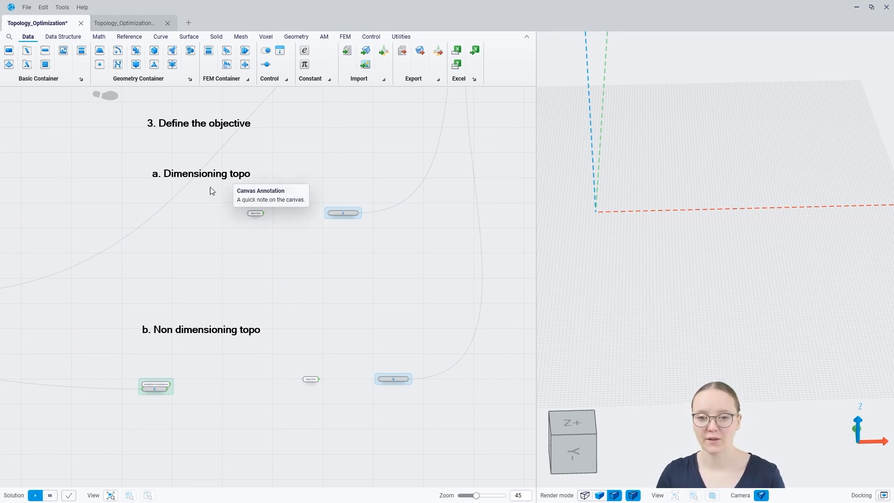
pyautogui.scroll(3, 178, 195)
pyautogui.scroll(2, 249, 210)
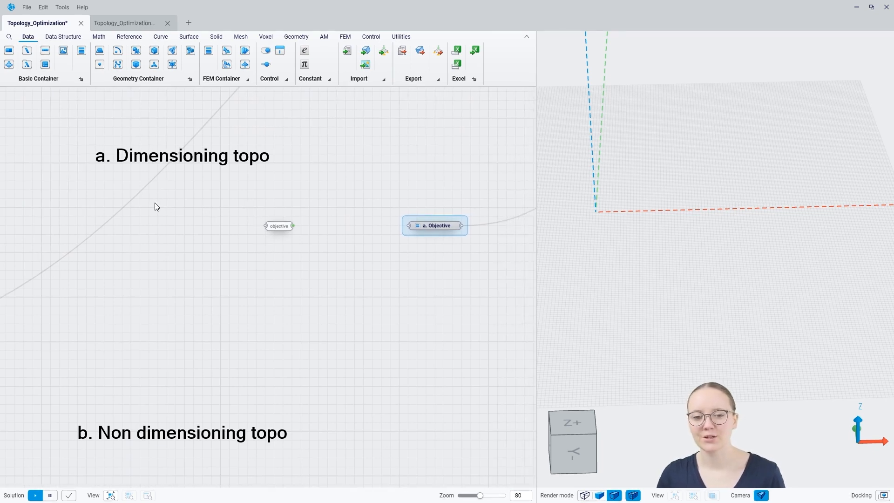
pyautogui.scroll(2, 155, 203)
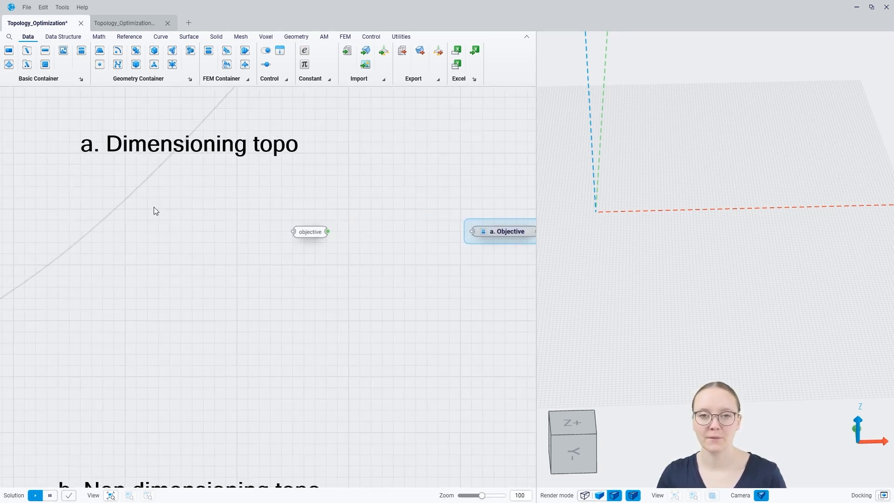
pyautogui.moveTo(189, 238); pyautogui.dragTo(149, 245, button='middle')
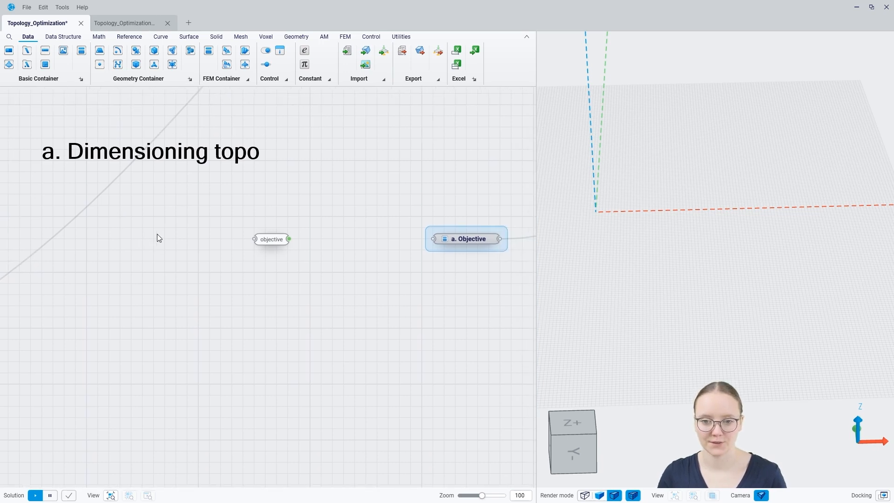
pyautogui.doubleClick(157, 231)
pyautogui.write('mass')
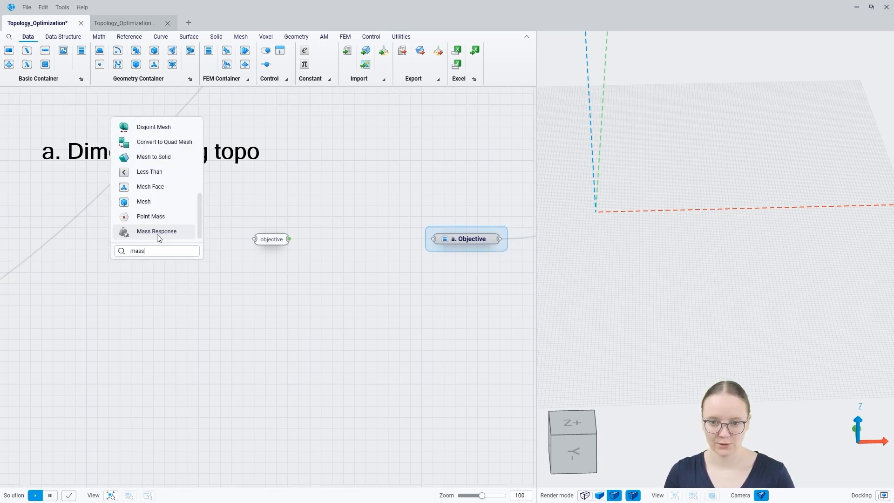
pyautogui.click(154, 232)
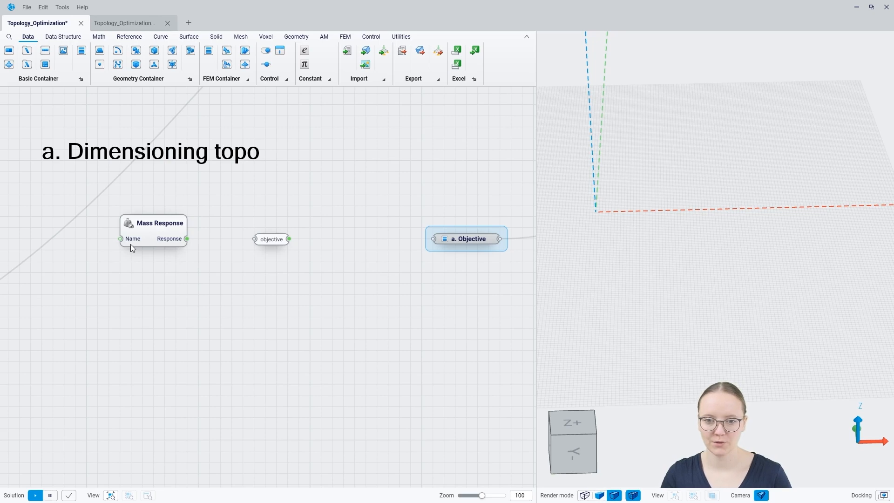
pyautogui.moveTo(133, 239)
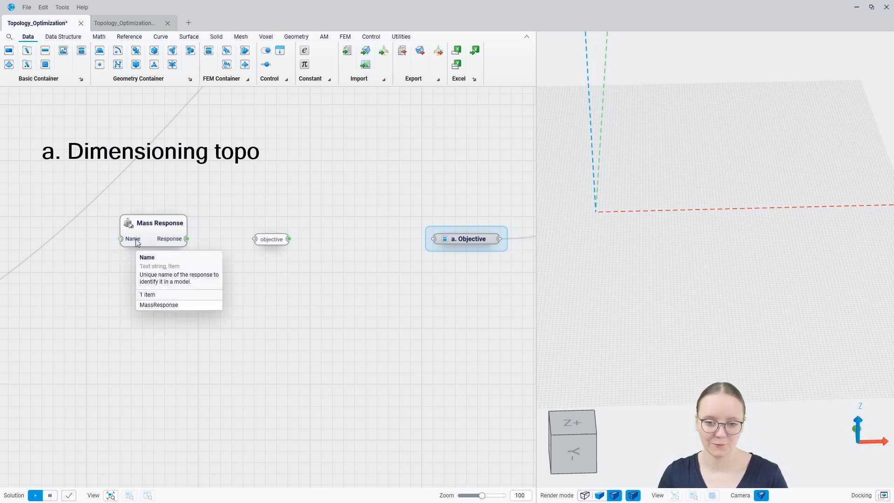
pyautogui.moveTo(167, 231); pyautogui.dragTo(165, 219)
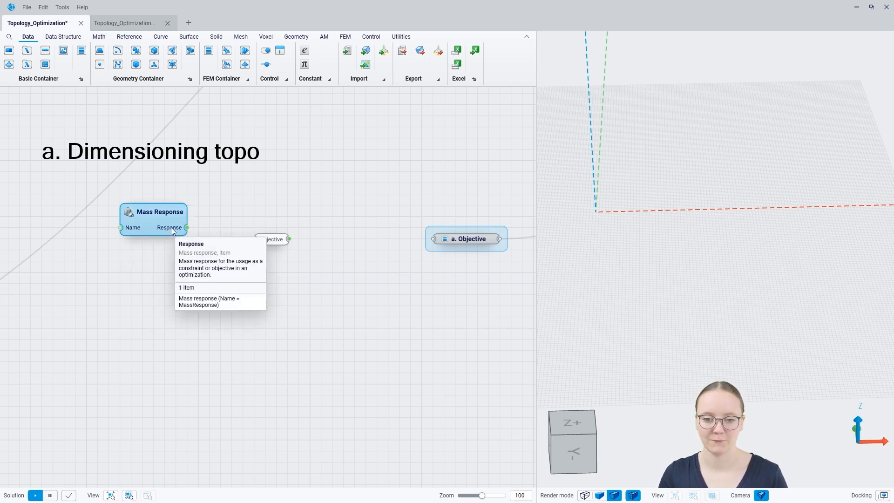
pyautogui.moveTo(132, 230)
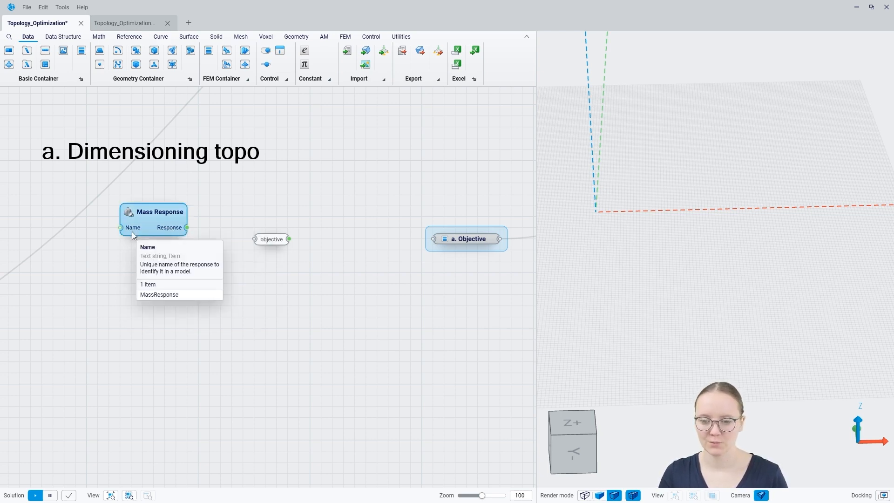
# Add an FEM Objective before a. Objective, feeding it the "objective" text as Name and the Mass Response as Response, with the components aligned
pyautogui.rightClick(337, 224)
pyautogui.write('fem')
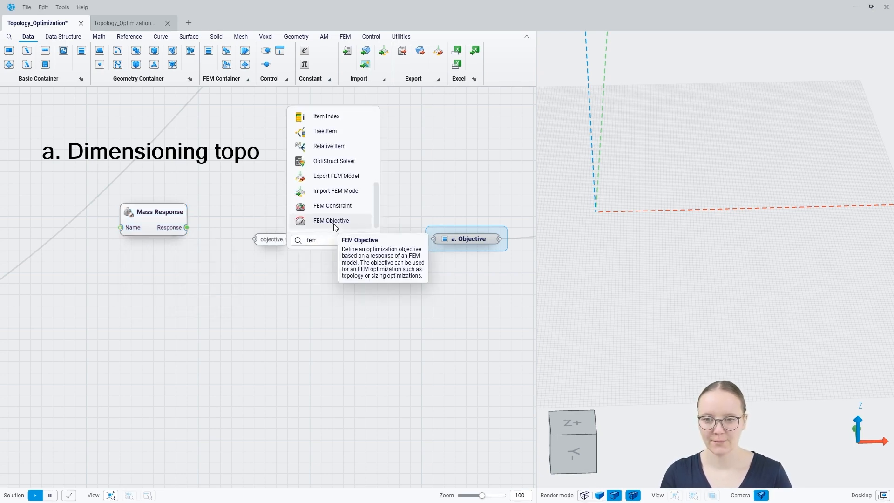
pyautogui.click(333, 223)
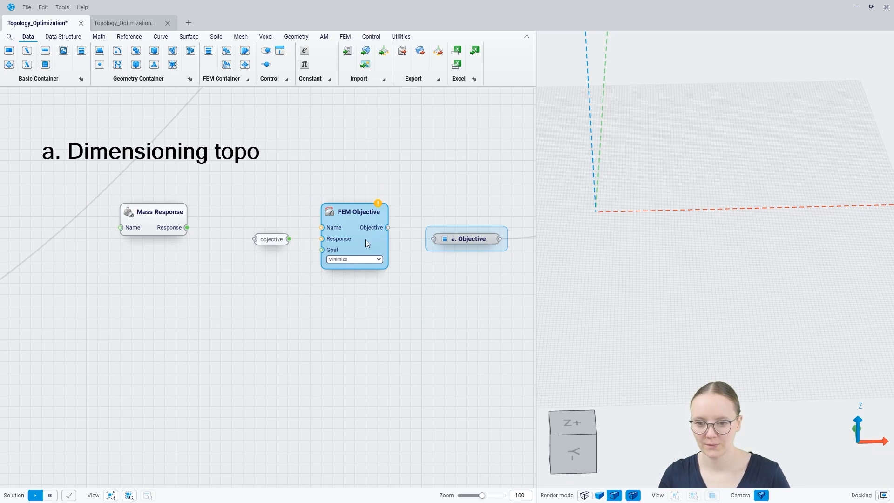
pyautogui.moveTo(289, 239); pyautogui.dragTo(147, 249)
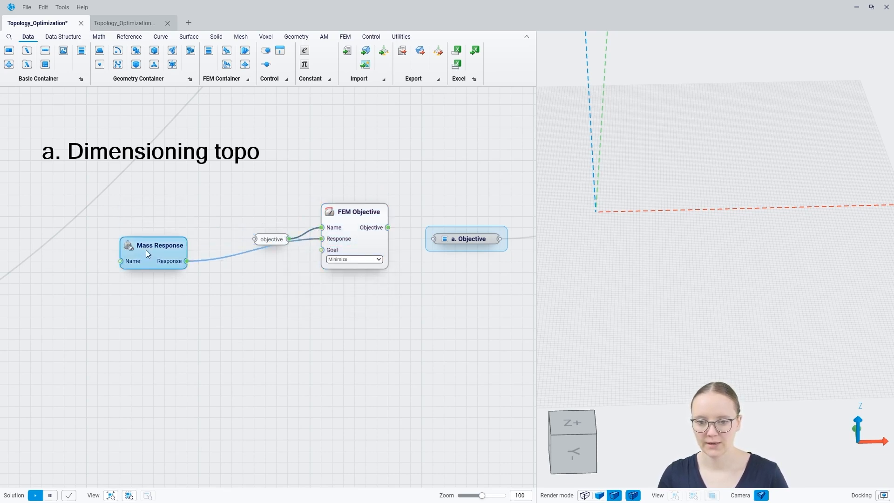
pyautogui.moveTo(371, 242); pyautogui.dragTo(370, 252)
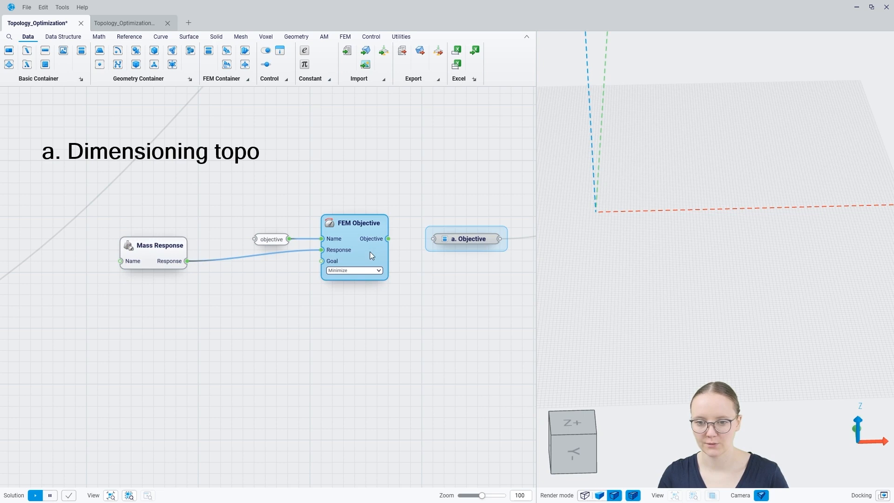
# Set the FEM Objective's goal to Minimize, connect it to a. Objective, and align the Mass Response with its Response input
pyautogui.click(358, 275)
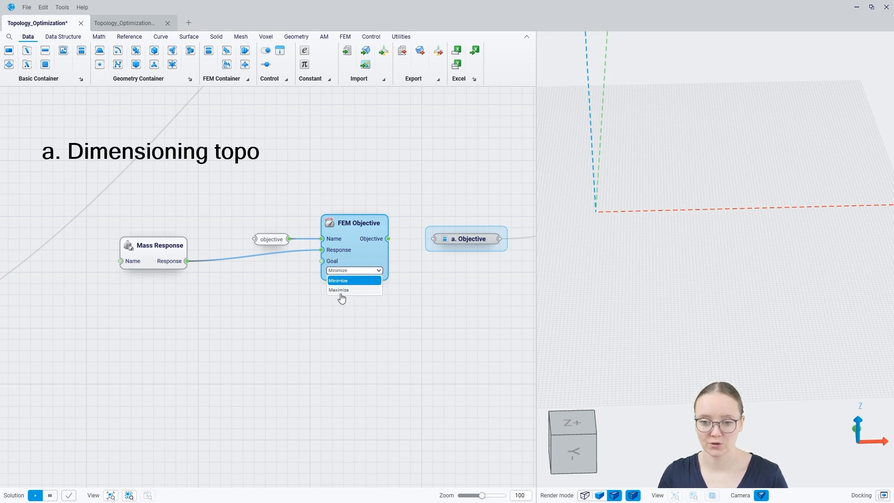
pyautogui.click(340, 290)
pyautogui.click(373, 272)
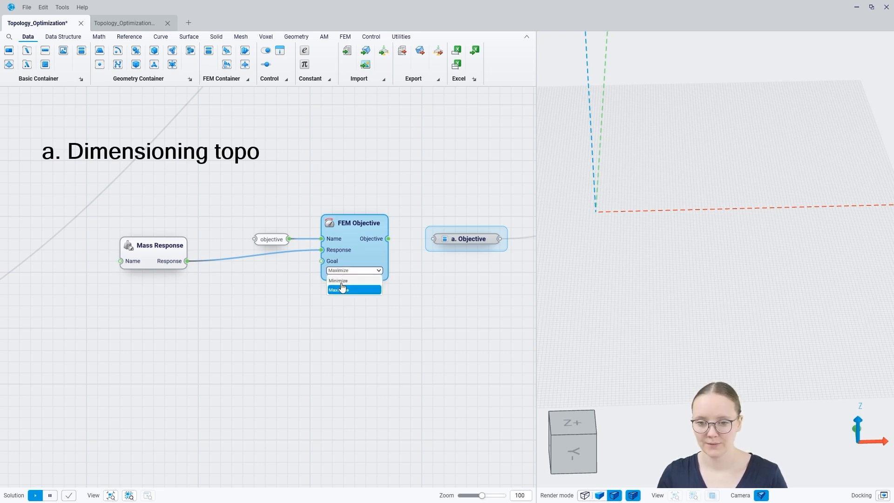
pyautogui.click(375, 281)
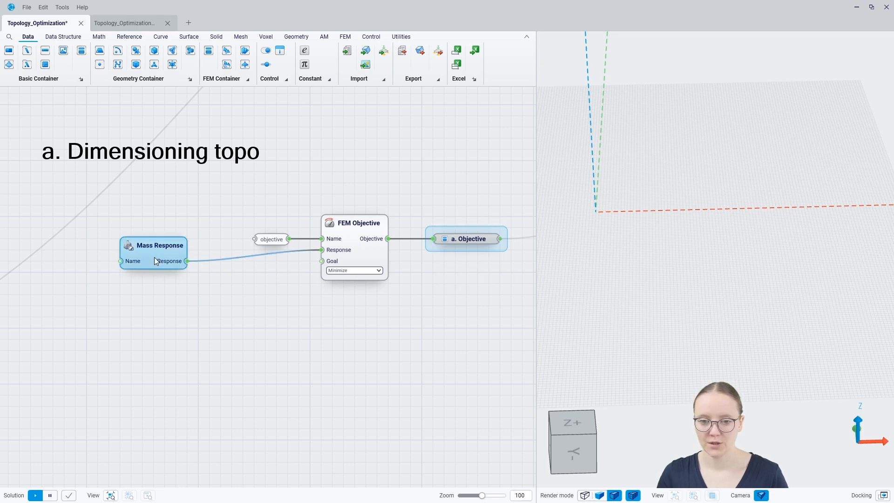
pyautogui.moveTo(153, 261); pyautogui.dragTo(152, 251)
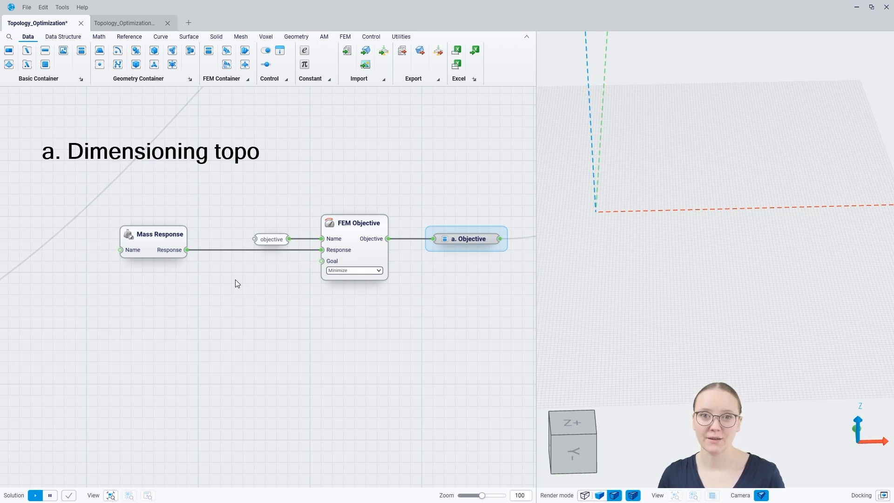
# Review the stress and deformation constraints of the dimensioning topo, including their upper bounds, alongside its mass objective
pyautogui.scroll(-5, 227, 278)
pyautogui.moveTo(144, 280); pyautogui.dragTo(395, 274, button='right')
pyautogui.moveTo(232, 273); pyautogui.dragTo(322, 350, button='right')
pyautogui.scroll(4, 242, 212)
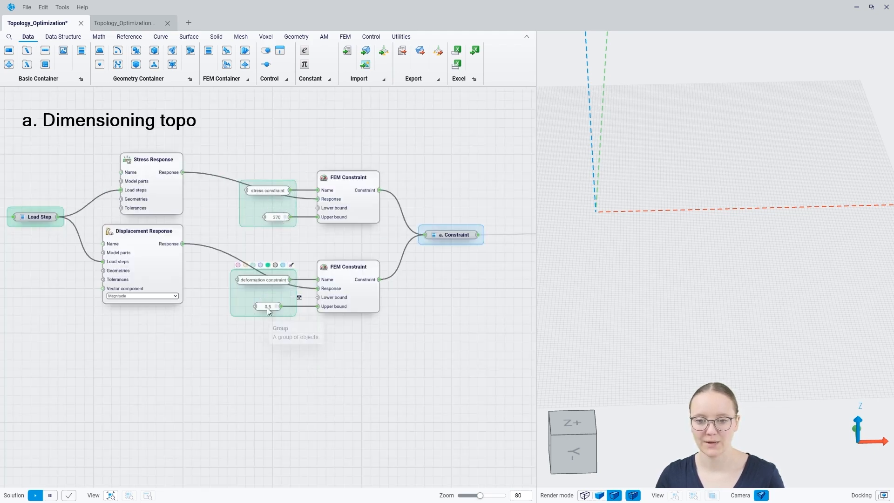
pyautogui.scroll(-4, 309, 292)
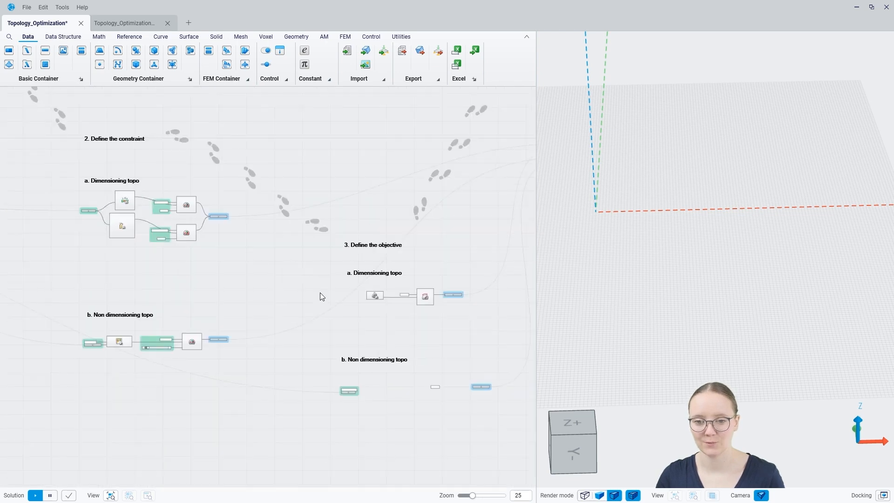
pyautogui.scroll(2, 239, 289)
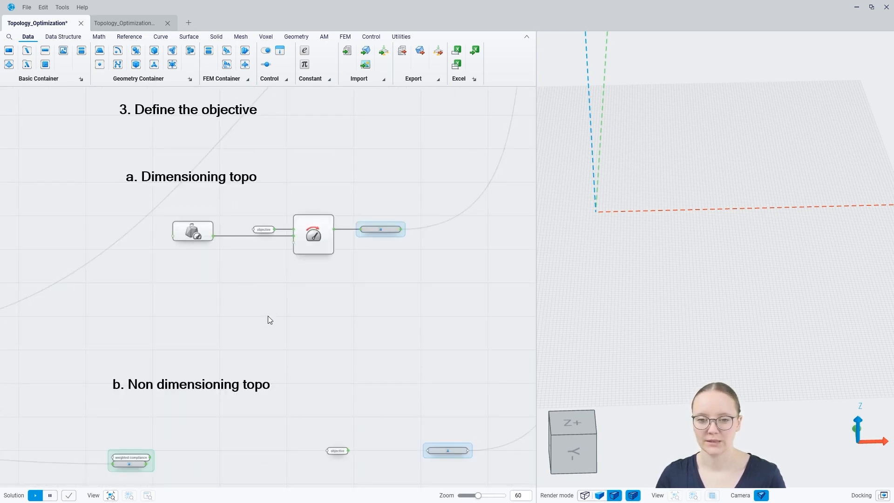
pyautogui.scroll(2, 272, 284)
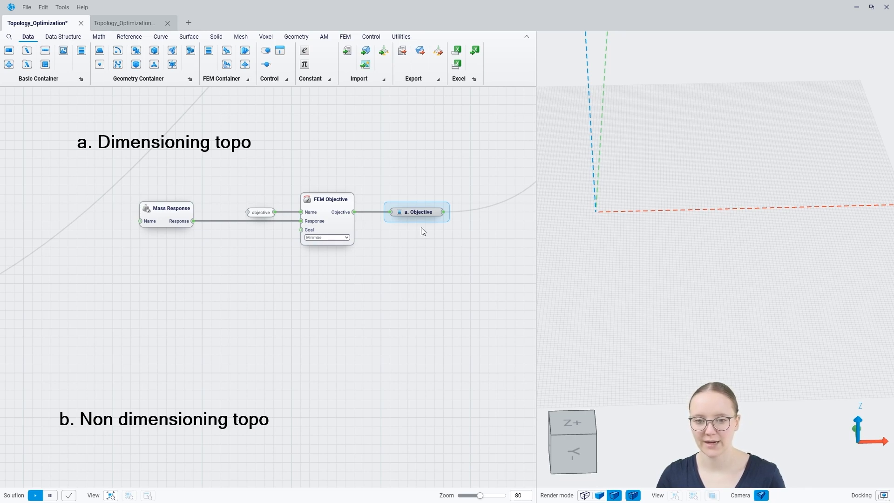
# Add a Weighted Compliance Response component beside the Load Step group in the "b. Non dimensioning topo" part of the objective section
pyautogui.moveTo(288, 395); pyautogui.dragTo(313, 165)
pyautogui.moveTo(386, 191); pyautogui.dragTo(337, 193)
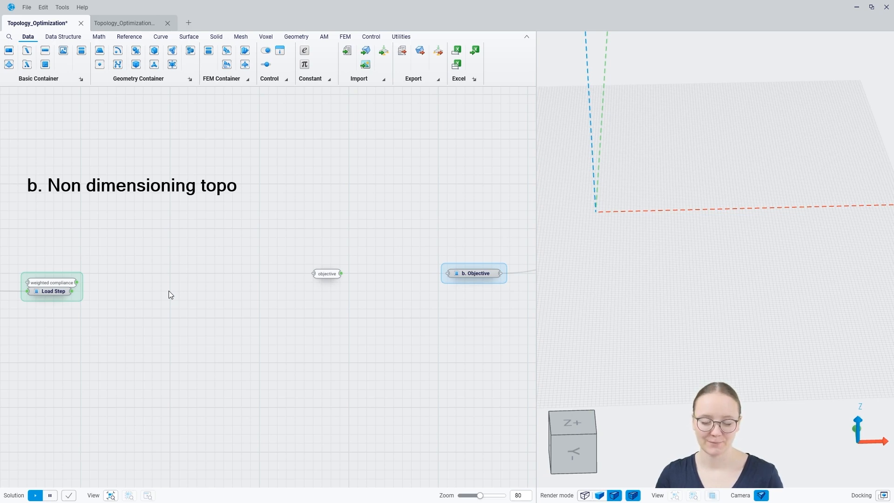
pyautogui.rightClick(142, 281)
pyautogui.write('weighe')
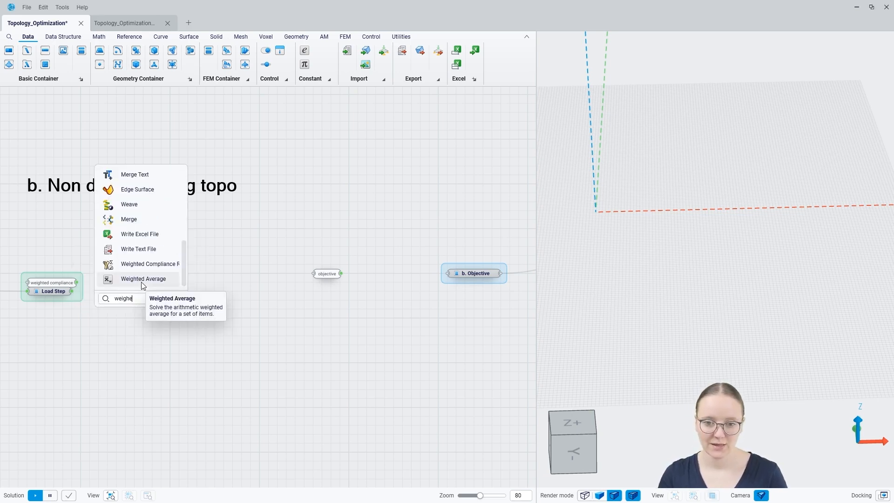
pyautogui.click(146, 263)
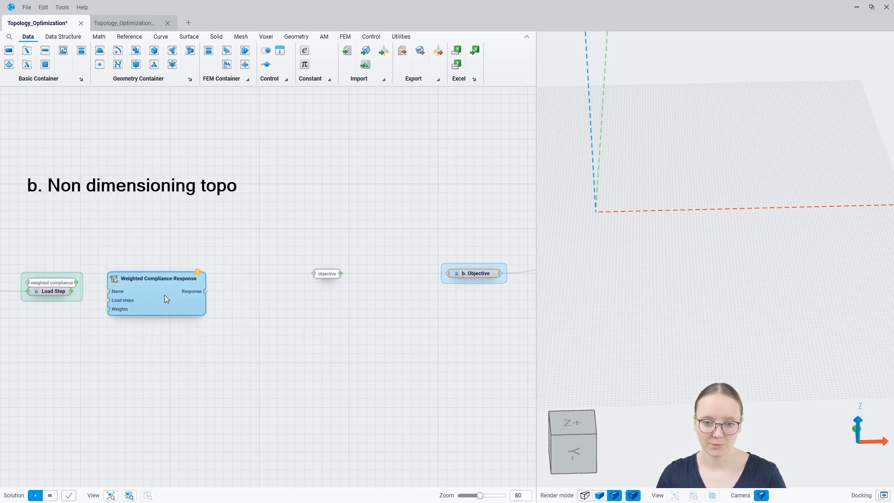
# Connect the "weighted compliance" text and Load Step to the Weighted Compliance Response's Name and Load steps, aligning the component with them
pyautogui.moveTo(76, 282); pyautogui.dragTo(106, 290)
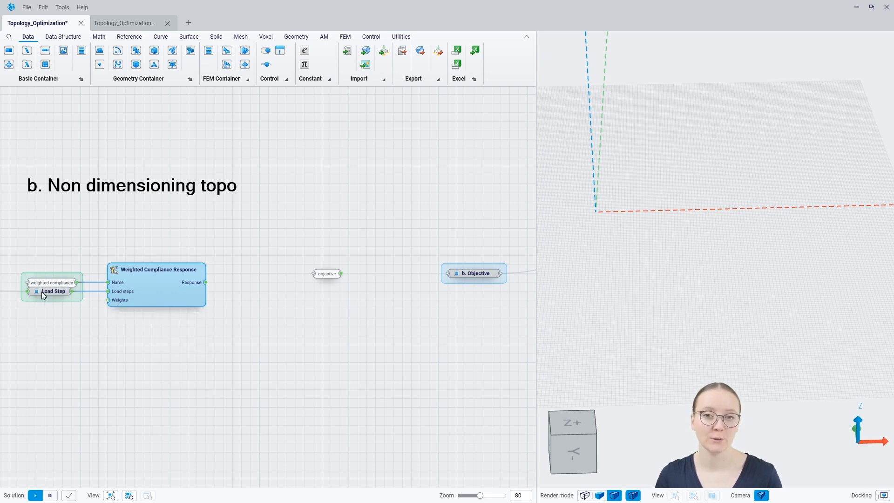
pyautogui.moveTo(41, 293)
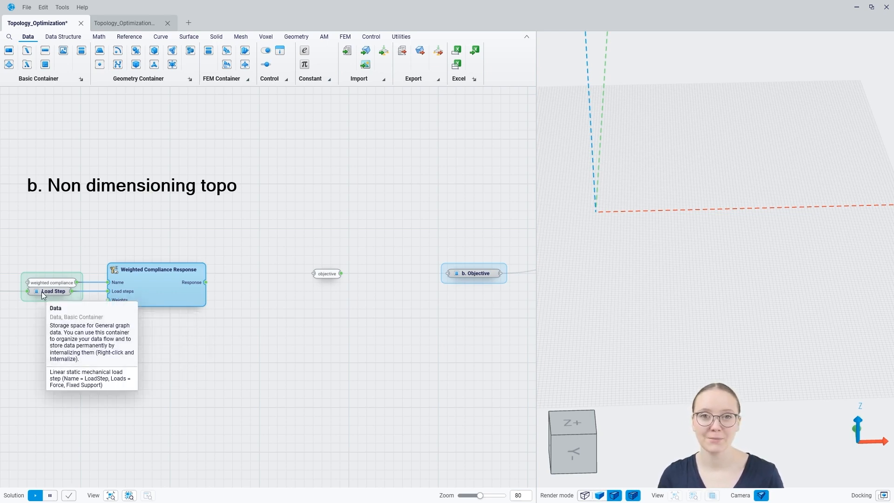
pyautogui.click(140, 363)
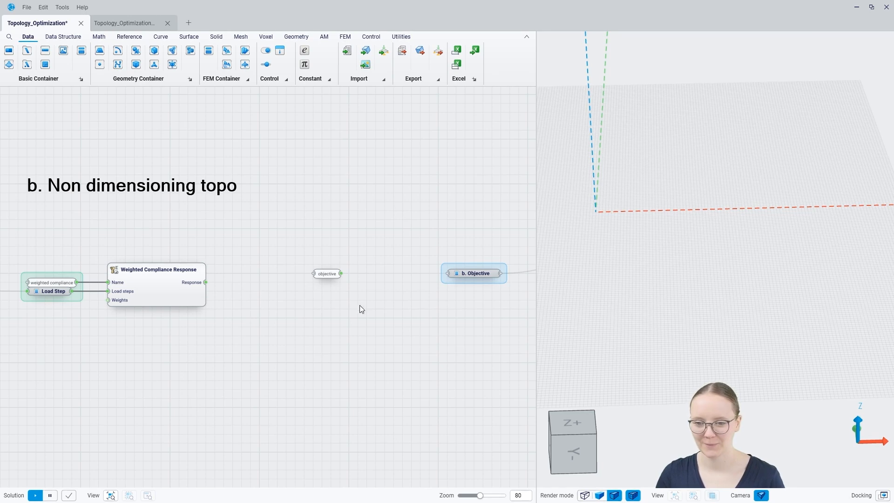
# Add an FEM Objective before b. Objective, feeding it the "objective" text as Name and the Weighted Compliance Response as Response
pyautogui.rightClick(368, 284)
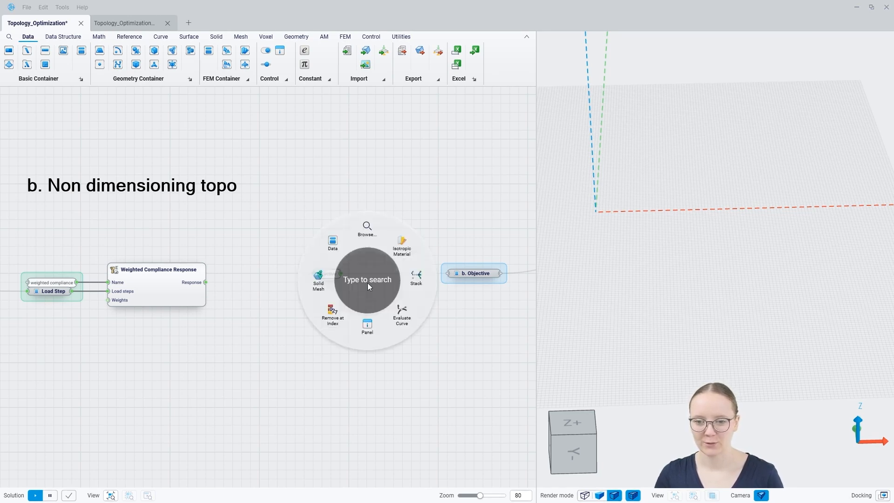
pyautogui.write('fem')
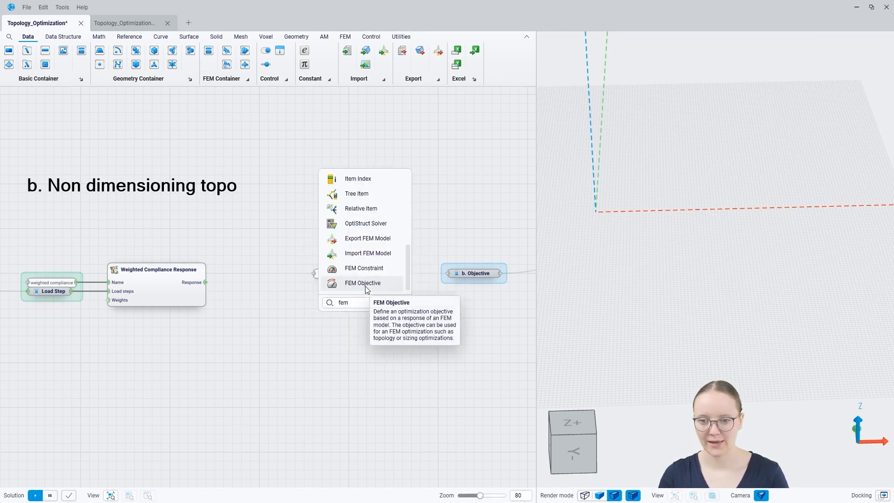
pyautogui.click(365, 283)
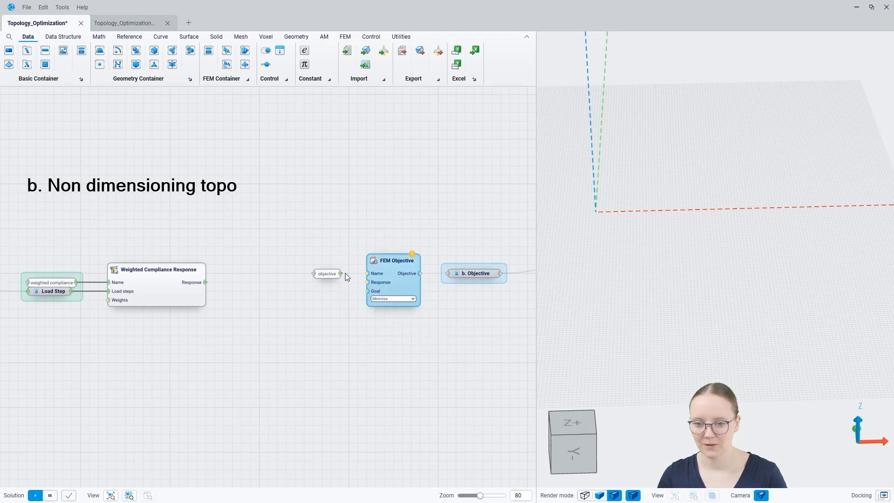
pyautogui.moveTo(366, 282); pyautogui.dragTo(205, 282)
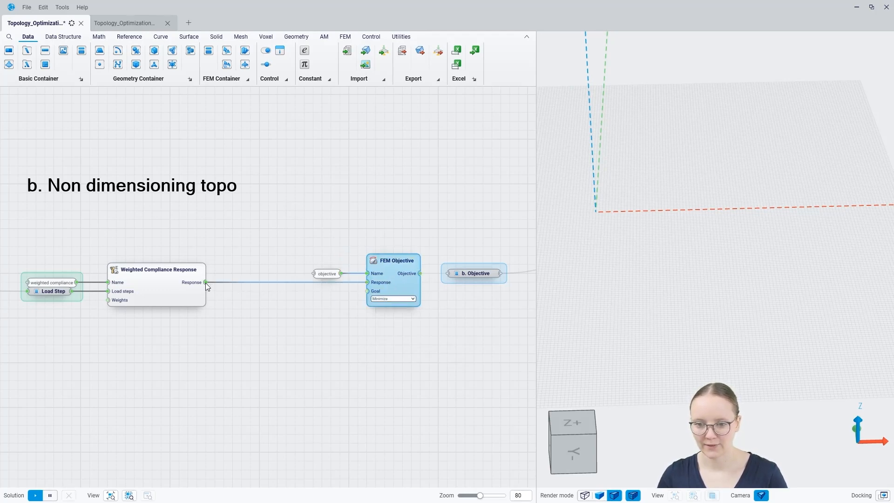
# Set the non-dimensioning FEM Objective's goal to Minimize and connect its output to b. Objective
pyautogui.click(252, 317)
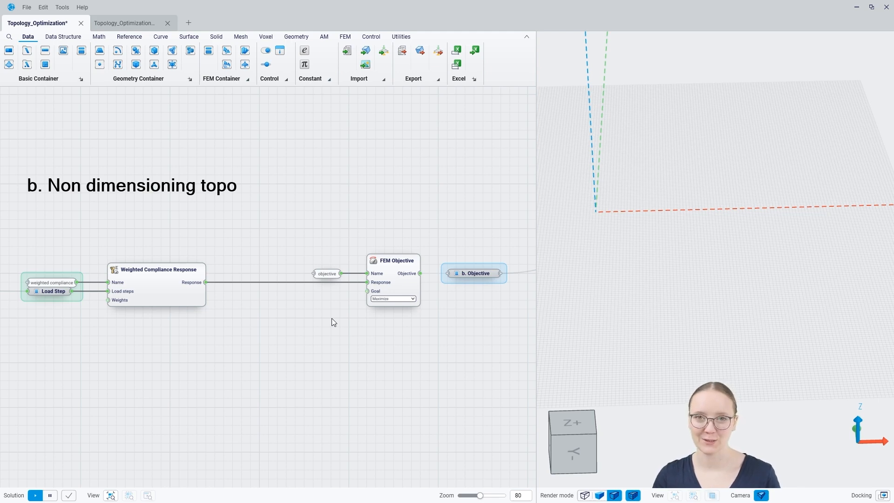
pyautogui.click(378, 299)
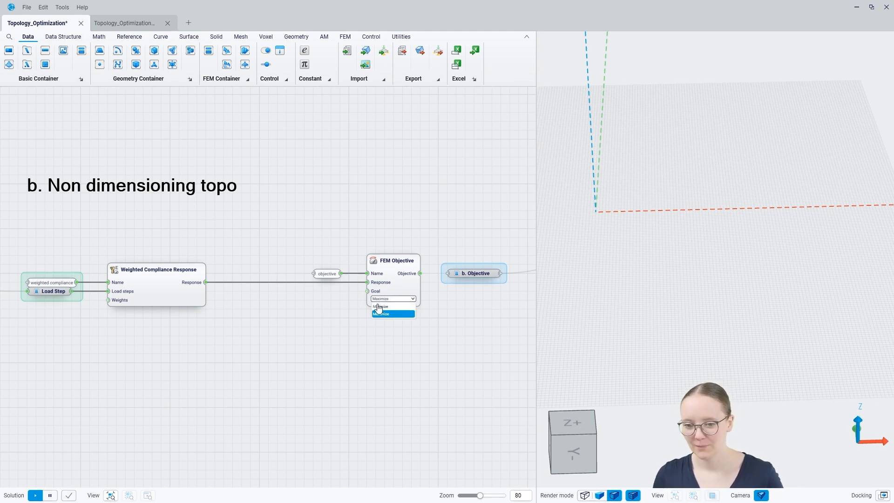
pyautogui.click(380, 306)
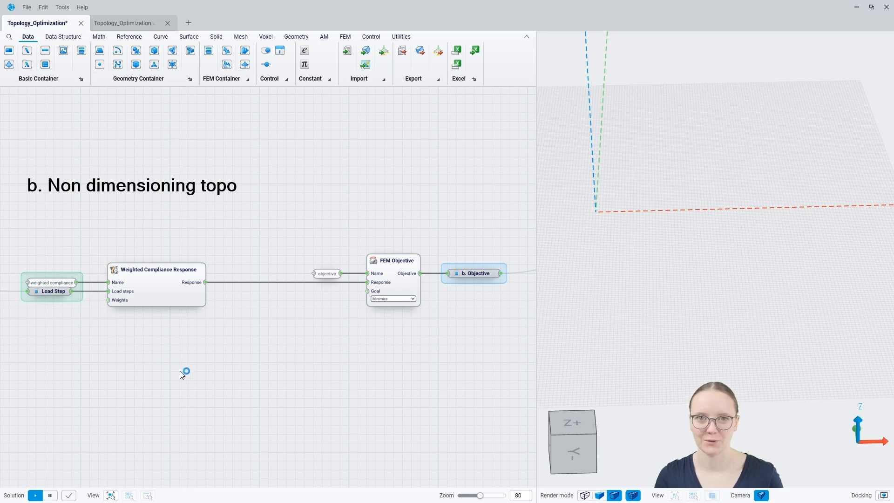
# Add an OptiStruct Optimizer in "4. Run the optimizer and view the result" and connect the "Topology optimization" text and FEM Model to its Name and Model
pyautogui.scroll(-5, 164, 373)
pyautogui.scroll(-2, 174, 353)
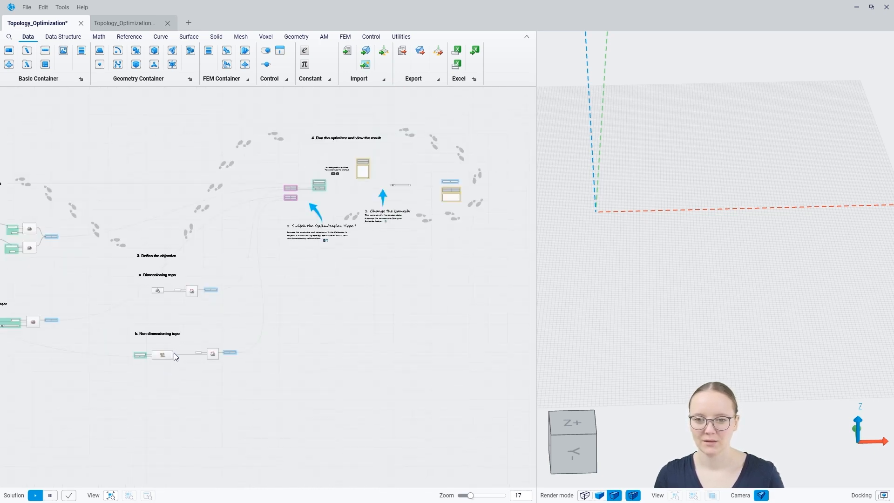
pyautogui.scroll(-2, 350, 200)
pyautogui.scroll(6, 350, 199)
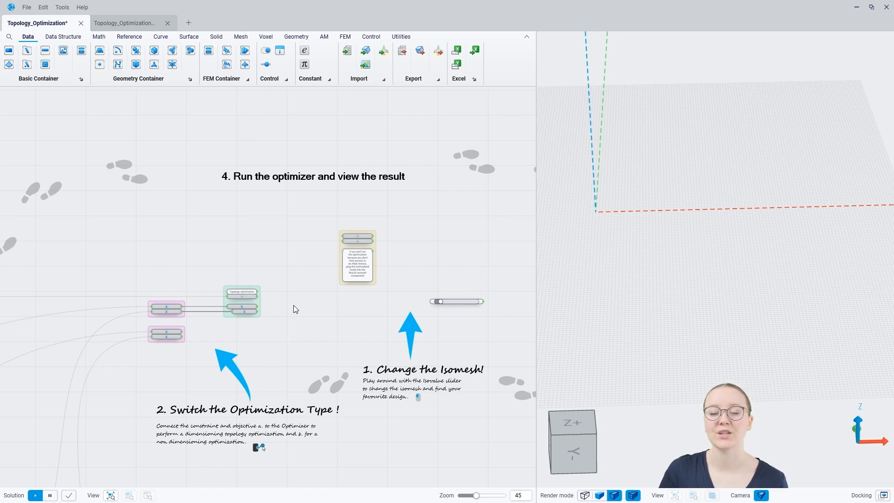
pyautogui.scroll(5, 294, 306)
pyautogui.rightClick(278, 283)
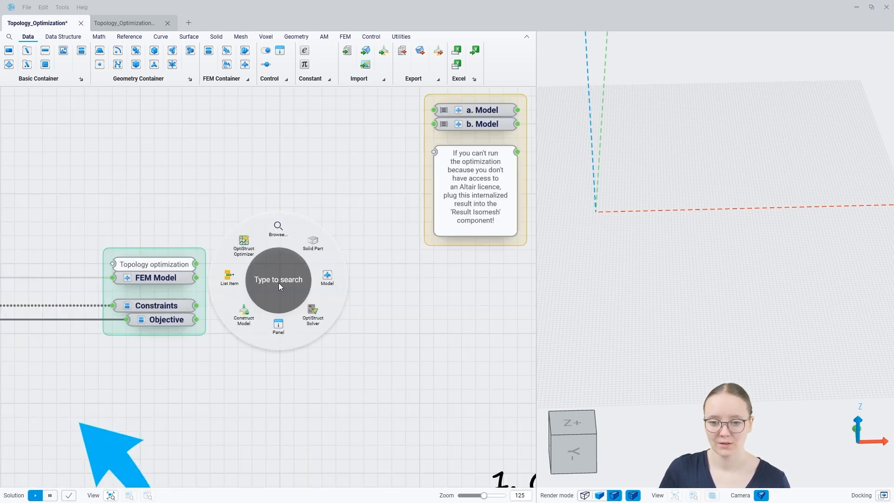
pyautogui.write('opti')
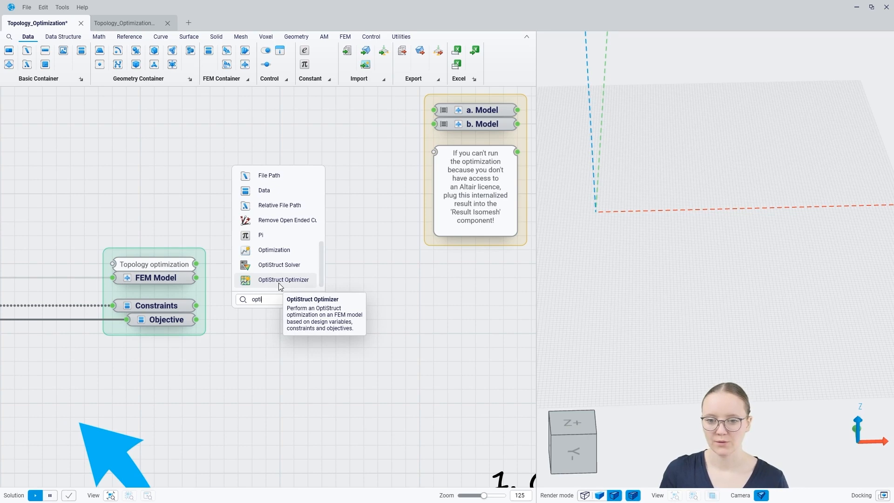
pyautogui.click(280, 282)
pyautogui.moveTo(281, 291)
pyautogui.mouseDown()
pyautogui.moveTo(303, 295)
pyautogui.moveTo(289, 295)
pyautogui.mouseUp()
pyautogui.moveTo(195, 264); pyautogui.dragTo(232, 264)
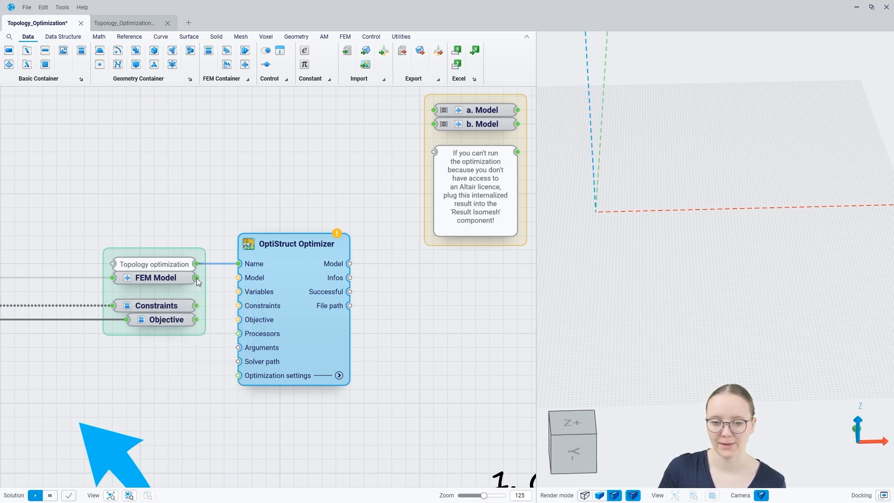
# Trace the optimizer's FEM Model back to the Model container in the Inputs group
pyautogui.scroll(-10, 265, 278)
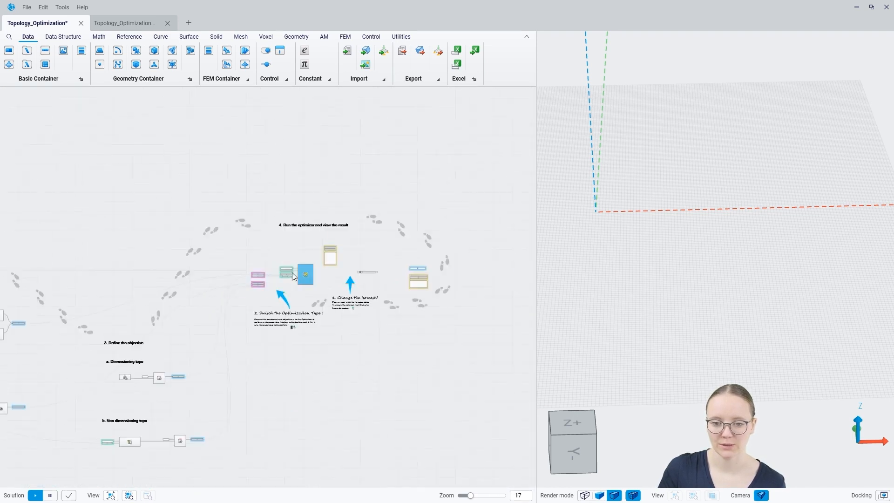
pyautogui.moveTo(173, 273); pyautogui.dragTo(329, 263, button='middle')
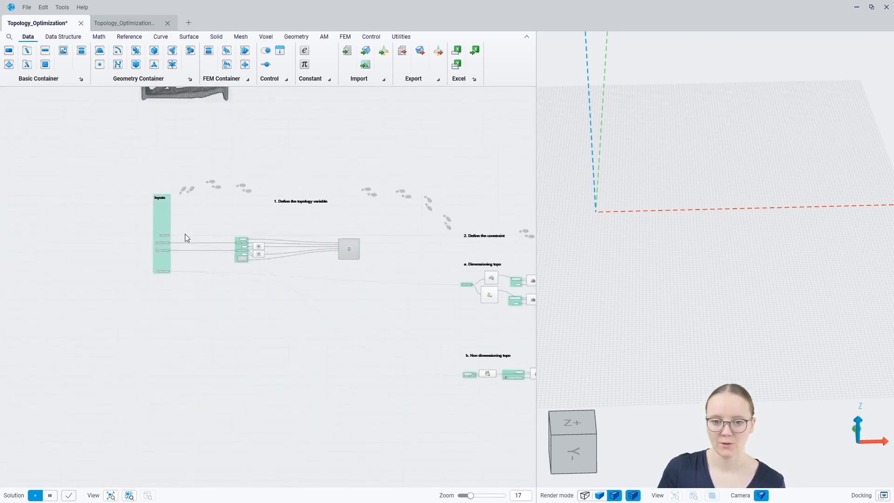
pyautogui.scroll(10, 169, 250)
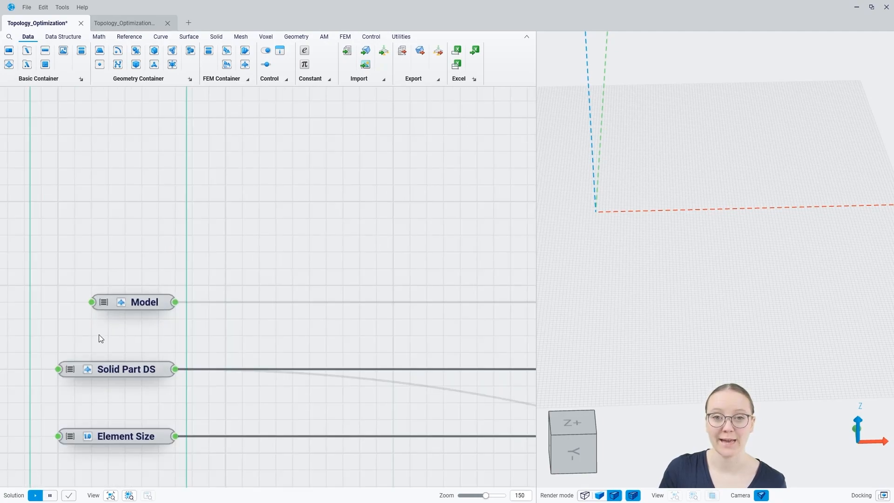
pyautogui.scroll(-10, 69, 309)
pyautogui.moveTo(376, 317); pyautogui.dragTo(82, 300, button='middle')
pyautogui.moveTo(435, 314); pyautogui.dragTo(364, 312, button='middle')
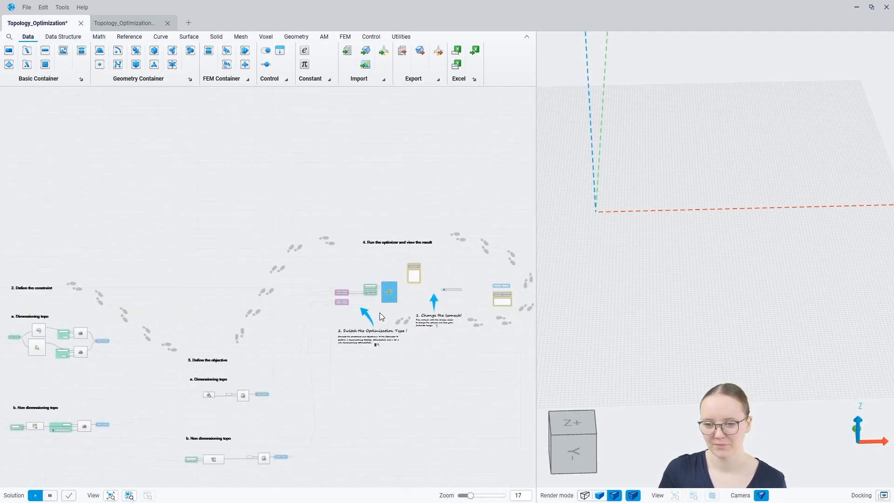
pyautogui.moveTo(497, 302); pyautogui.dragTo(362, 301, button='middle')
pyautogui.scroll(10, 246, 294)
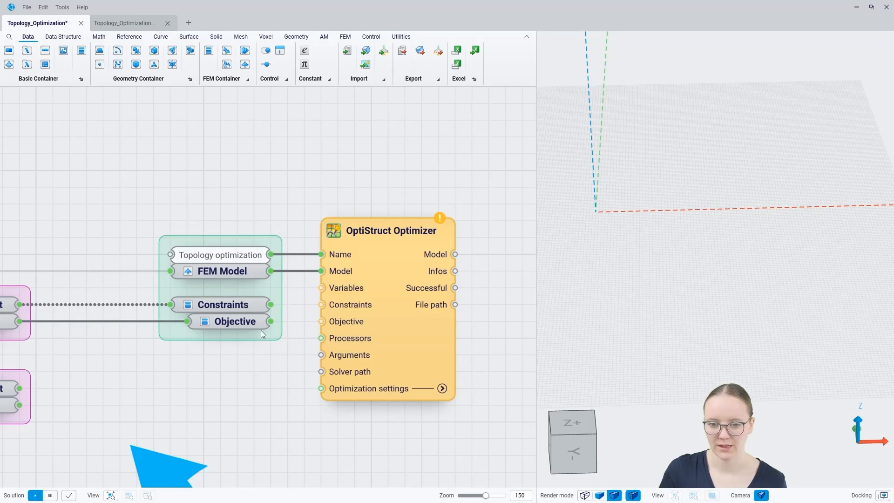
# Switch the optimization type to non-dimensioning by connecting b. Constraint and b. Objective to the Constraints and Objective containers
pyautogui.moveTo(215, 350); pyautogui.dragTo(331, 277, button='middle')
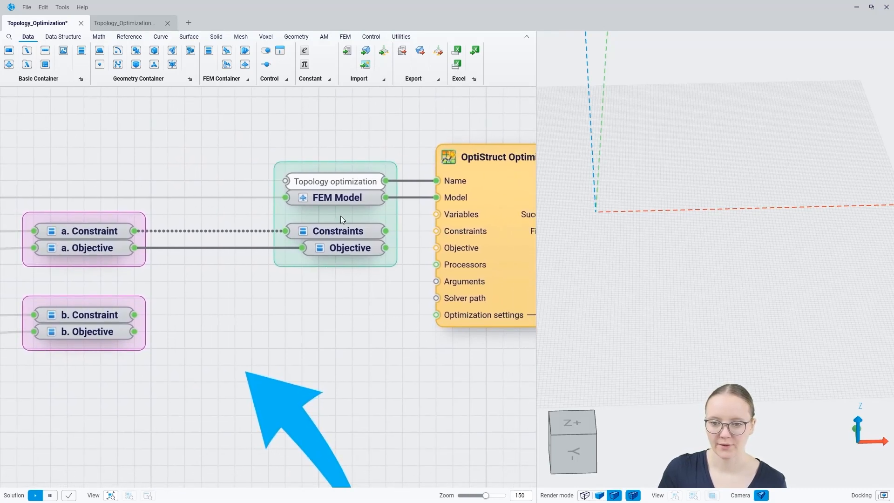
pyautogui.moveTo(354, 253)
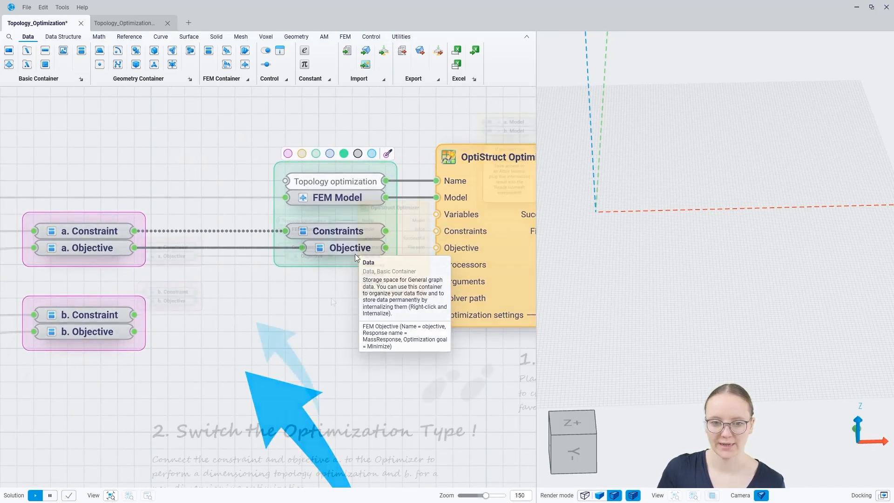
pyautogui.scroll(-3, 279, 279)
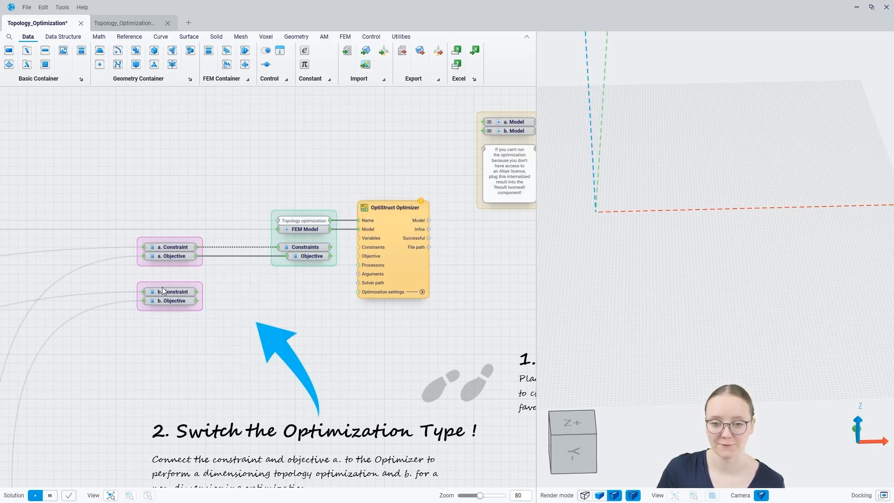
pyautogui.moveTo(196, 292); pyautogui.dragTo(278, 252)
pyautogui.moveTo(200, 301); pyautogui.dragTo(283, 259)
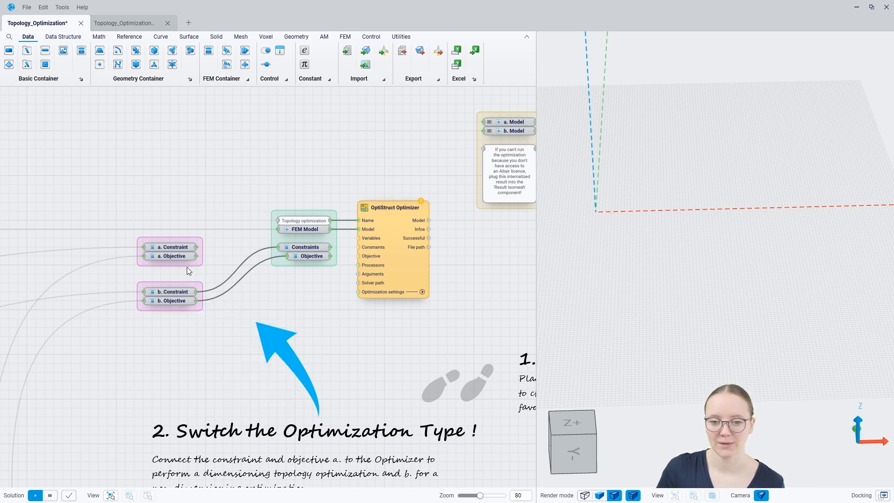
# Connect the Constraints and Objective containers to the OptiStruct Optimizer, and the Solid Topology Variable's output to its Variables input
pyautogui.moveTo(320, 300); pyautogui.dragTo(168, 296, button='right')
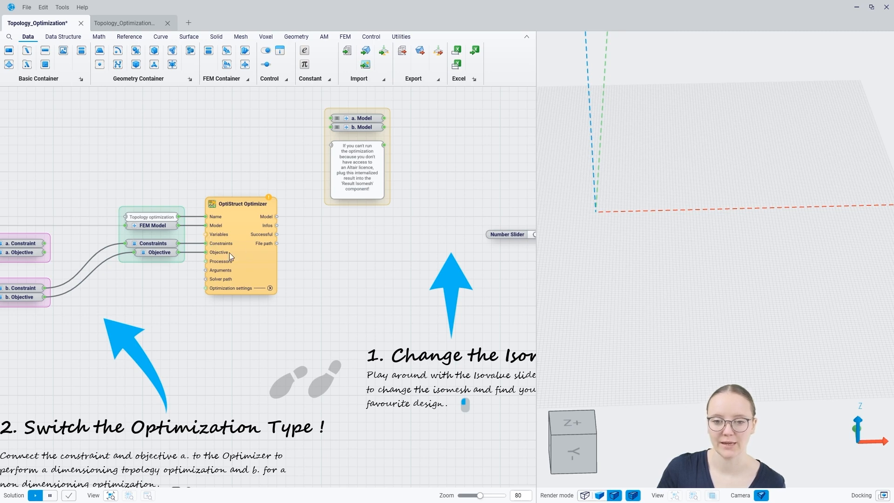
pyautogui.scroll(-8, 222, 247)
pyautogui.scroll(10, 210, 213)
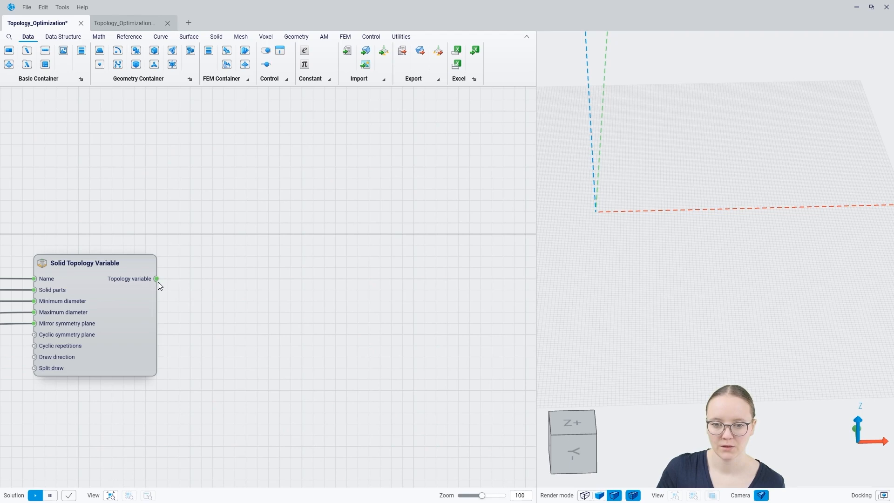
pyautogui.scroll(-10, 140, 234)
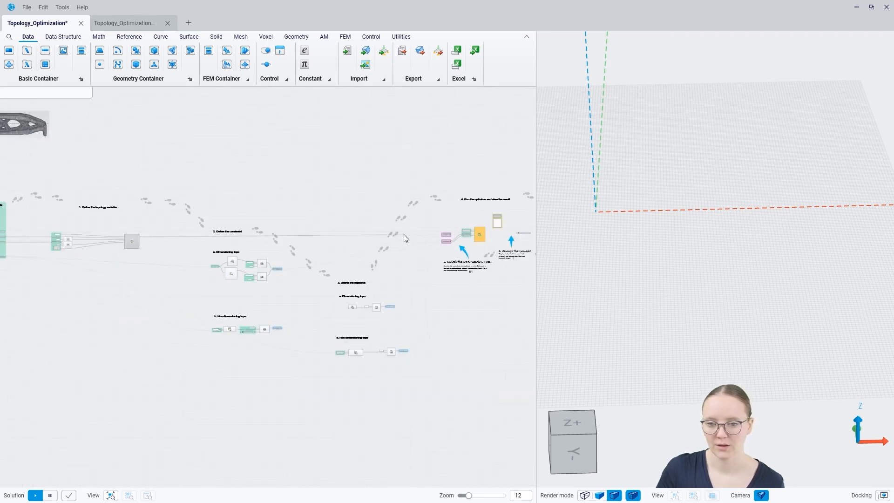
pyautogui.scroll(10, 475, 228)
pyautogui.moveTo(472, 255); pyautogui.dragTo(473, 271)
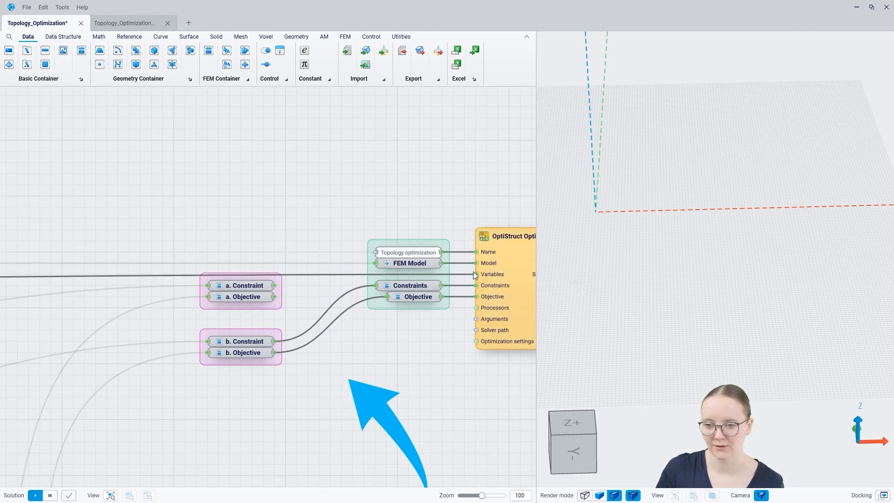
# Expand the OptiStruct Optimizer's optimization settings and review the maximum iterations and discrete topology options
pyautogui.moveTo(430, 357)
pyautogui.mouseDown(button='middle')
pyautogui.moveTo(371, 342)
pyautogui.moveTo(220, 334)
pyautogui.moveTo(201, 309)
pyautogui.moveTo(216, 305)
pyautogui.mouseUp(button='middle')
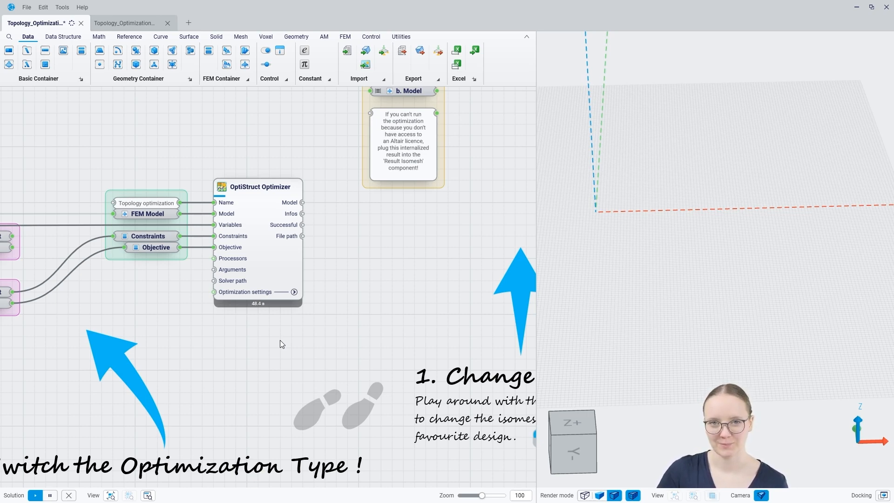
pyautogui.click(293, 293)
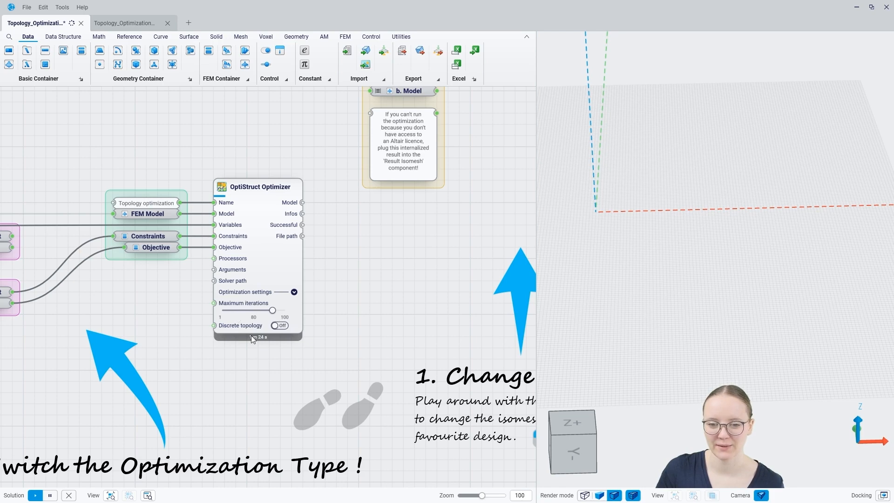
pyautogui.moveTo(229, 263)
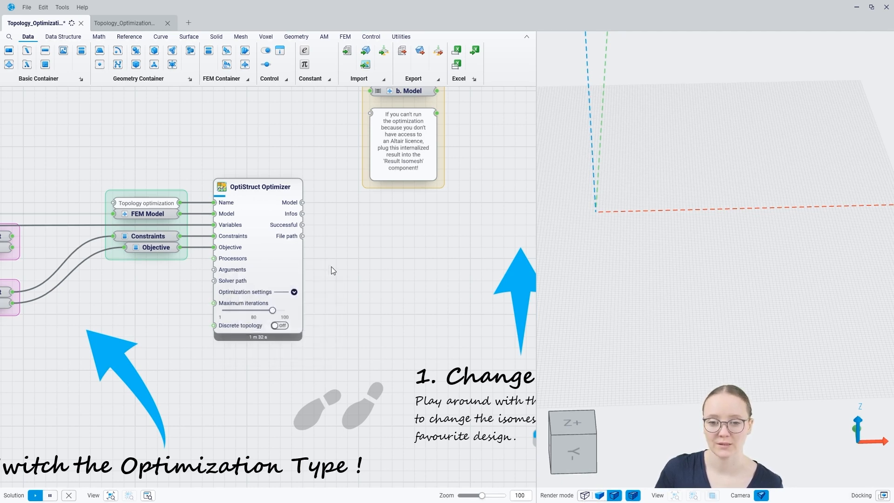
pyautogui.moveTo(230, 286)
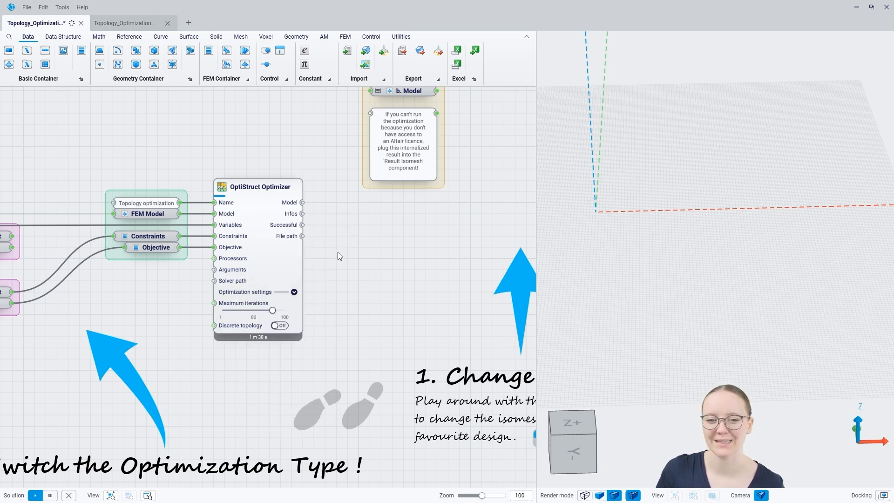
pyautogui.moveTo(334, 253); pyautogui.dragTo(320, 297, button='right')
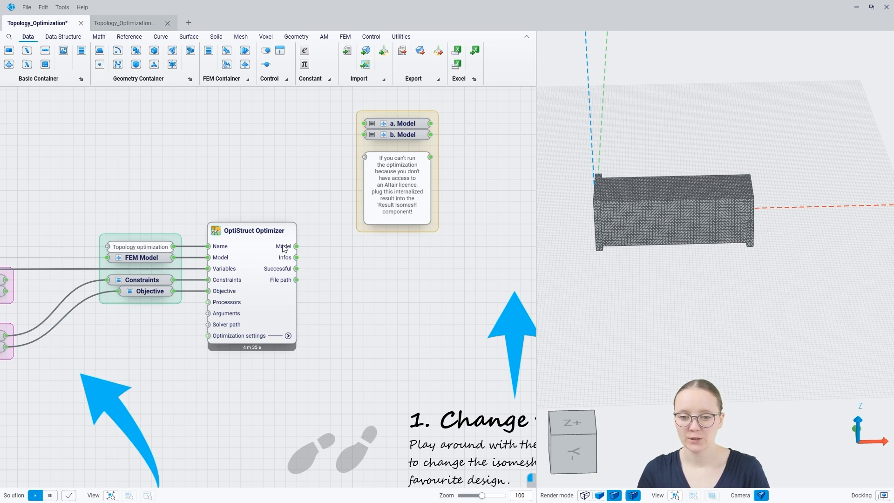
# Check the optimizer's Successful output with a temporary Panel and delete the panel
pyautogui.moveTo(282, 249)
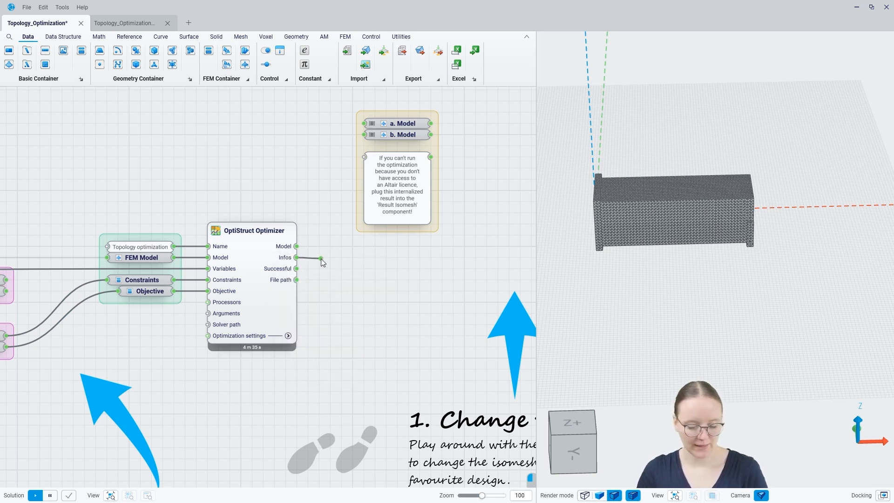
pyautogui.moveTo(321, 256); pyautogui.dragTo(322, 256)
pyautogui.click(322, 305)
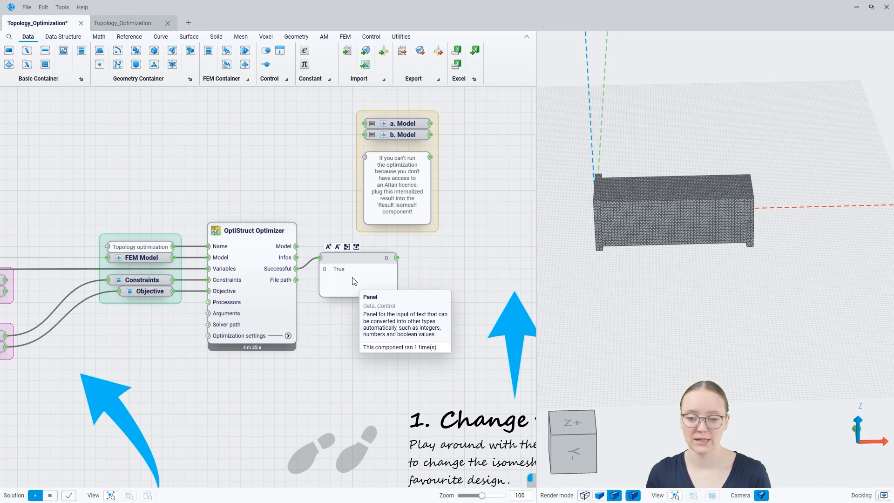
pyautogui.moveTo(339, 255); pyautogui.dragTo(342, 266)
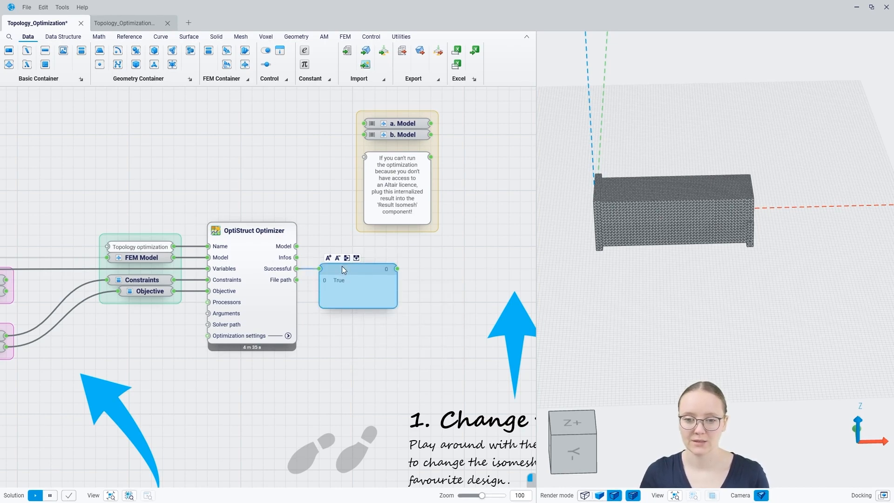
pyautogui.click(346, 347)
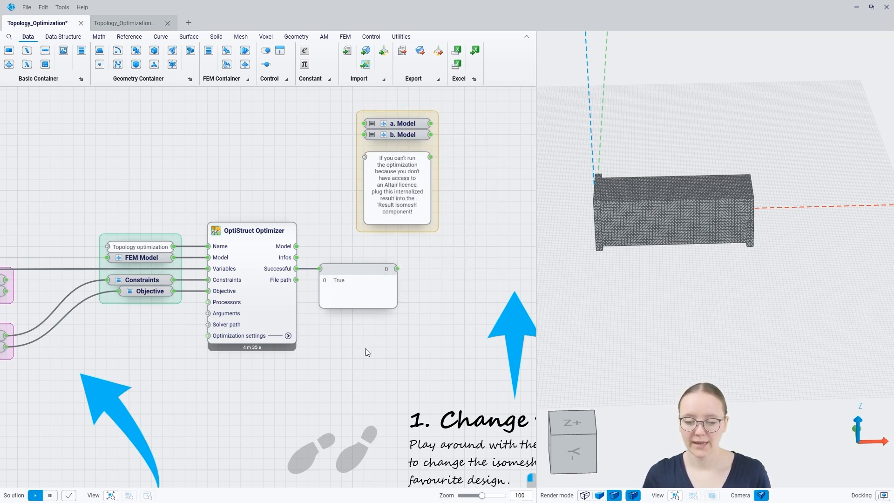
pyautogui.click(356, 272)
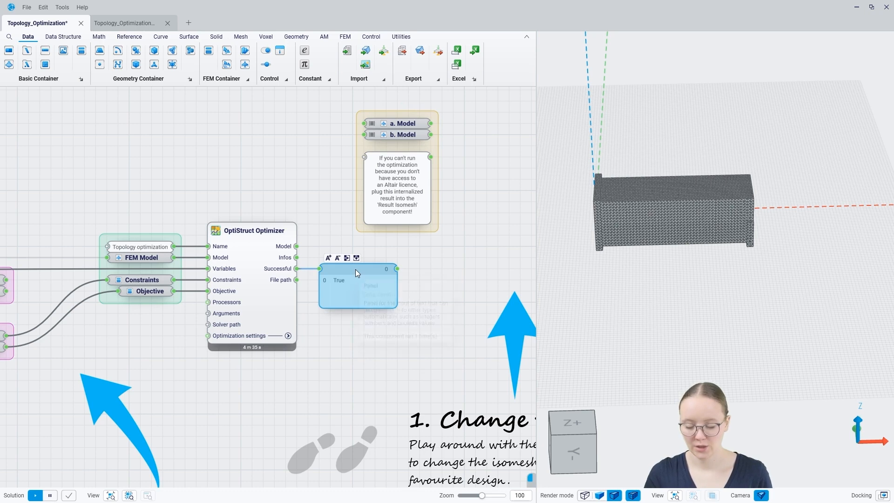
pyautogui.press('Delete')
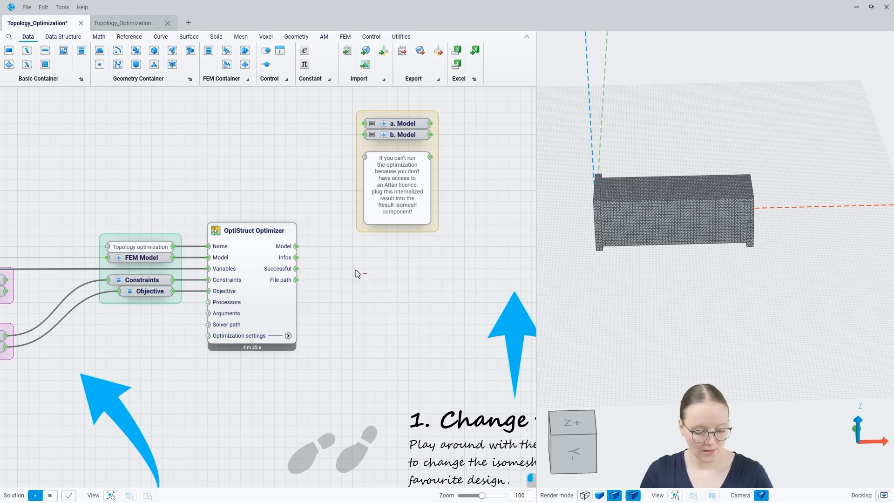
# Select all components and hide their geometry in the 3D view
pyautogui.hotkey('ctrl', 'a')
pyautogui.rightClick(356, 269)
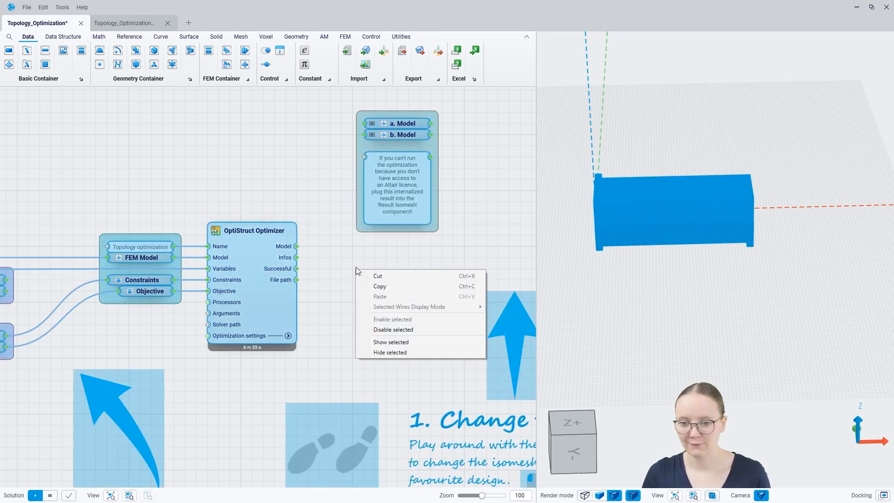
pyautogui.click(398, 351)
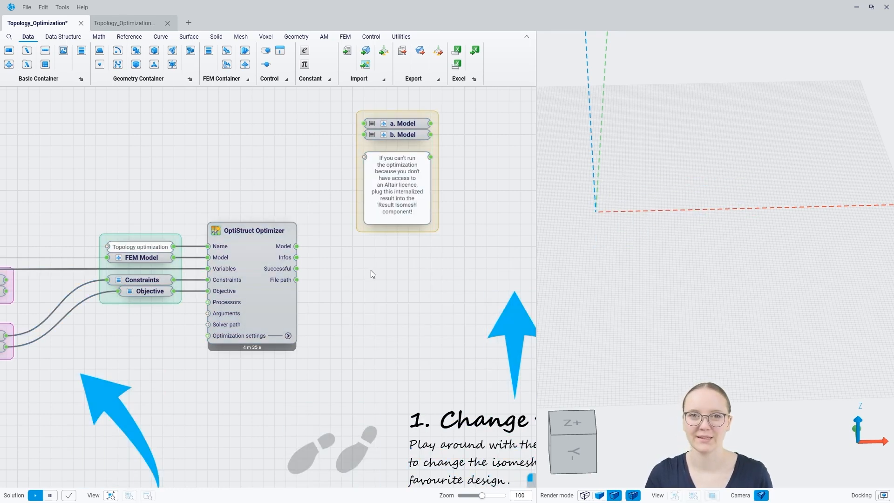
# Add a Result Isomesh component and connect the OptiStruct Optimizer's Model output to its Model input
pyautogui.moveTo(433, 303); pyautogui.dragTo(262, 308, button='middle')
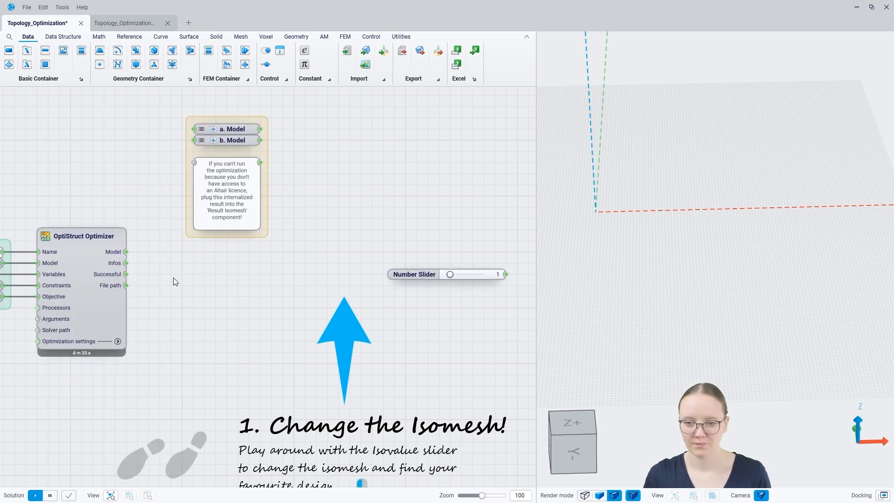
pyautogui.moveTo(190, 249); pyautogui.dragTo(320, 251)
pyautogui.click(284, 210)
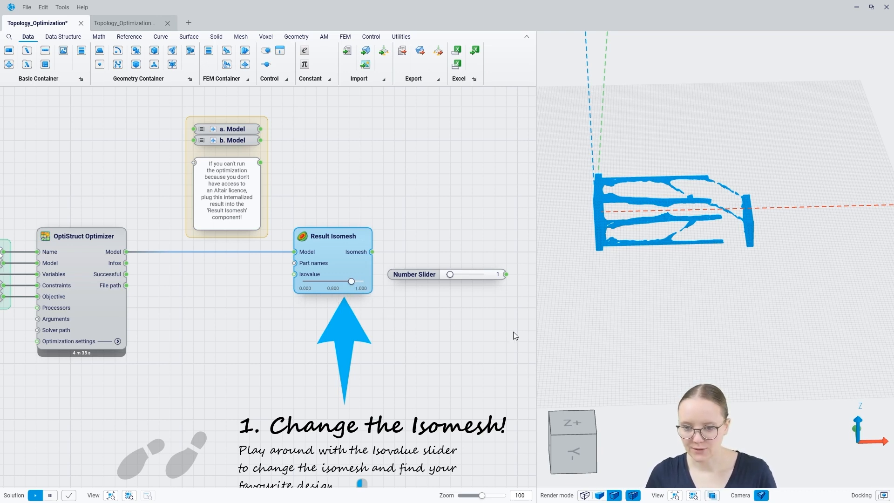
pyautogui.click(628, 298)
pyautogui.scroll(3, 600, 200)
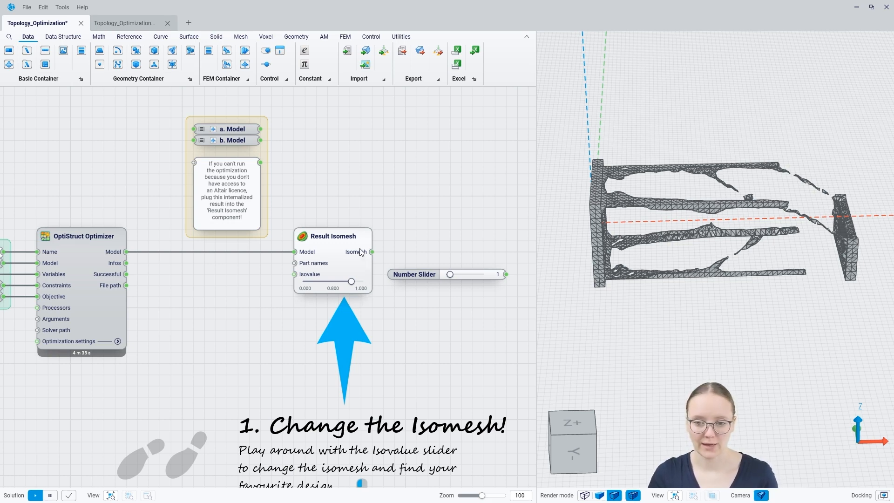
# Lower the Result Isomesh's Isovalue to 0.273
pyautogui.moveTo(361, 257)
pyautogui.moveTo(352, 281); pyautogui.dragTo(337, 281)
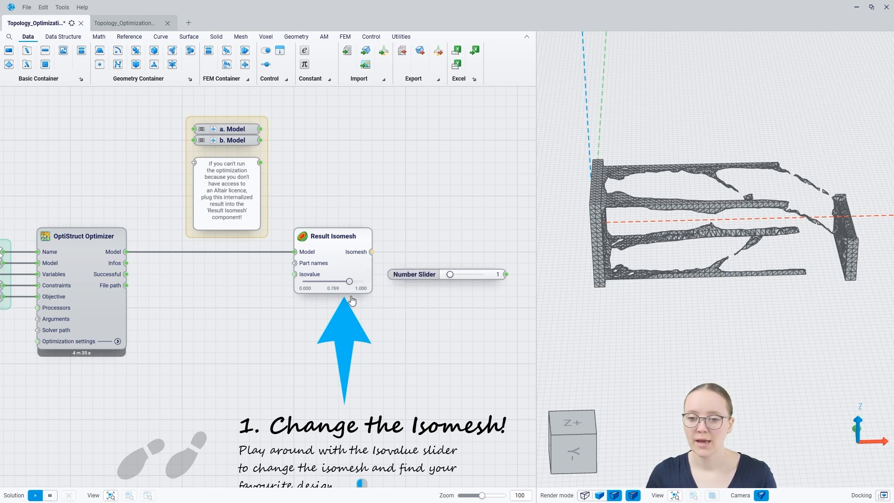
pyautogui.moveTo(340, 323); pyautogui.dragTo(327, 322)
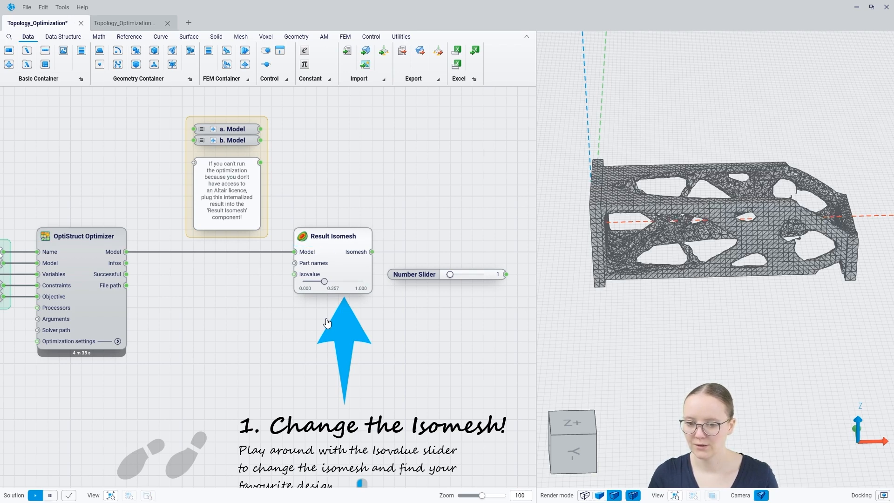
pyautogui.moveTo(327, 322); pyautogui.dragTo(322, 318)
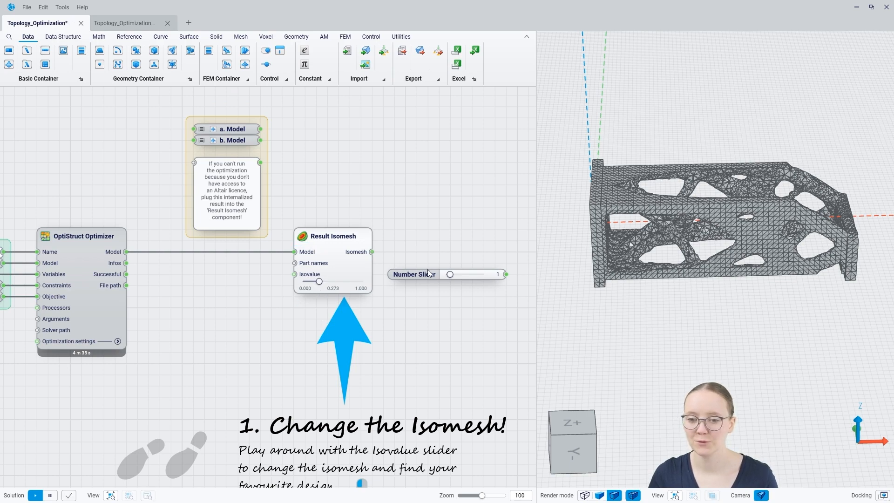
# Examine the optimized isomesh from several angles and up close
pyautogui.moveTo(770, 244)
pyautogui.mouseDown(button='right')
pyautogui.moveTo(732, 306)
pyautogui.moveTo(777, 240)
pyautogui.mouseUp(button='right')
pyautogui.moveTo(657, 277); pyautogui.dragTo(654, 255, button='right')
pyautogui.moveTo(734, 240)
pyautogui.mouseDown(button='right')
pyautogui.moveTo(750, 252)
pyautogui.moveTo(724, 253)
pyautogui.moveTo(758, 276)
pyautogui.moveTo(638, 290)
pyautogui.moveTo(724, 219)
pyautogui.moveTo(728, 243)
pyautogui.moveTo(746, 224)
pyautogui.moveTo(706, 227)
pyautogui.moveTo(716, 259)
pyautogui.mouseUp(button='right')
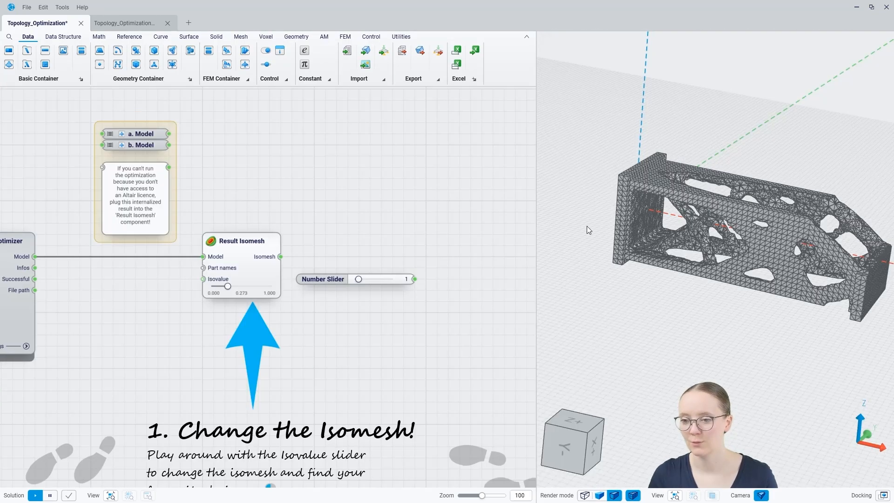
pyautogui.moveTo(592, 227); pyautogui.dragTo(585, 234, button='right')
pyautogui.moveTo(738, 213)
pyautogui.mouseDown(button='right')
pyautogui.moveTo(753, 219)
pyautogui.moveTo(714, 212)
pyautogui.moveTo(727, 210)
pyautogui.mouseUp(button='right')
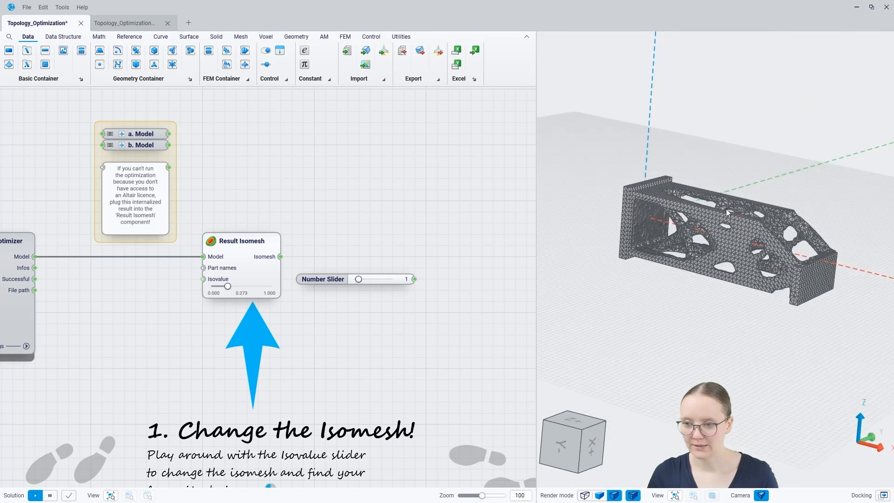
pyautogui.scroll(5, 645, 227)
pyautogui.moveTo(767, 266)
pyautogui.mouseDown(button='right')
pyautogui.moveTo(753, 270)
pyautogui.moveTo(769, 268)
pyautogui.mouseUp(button='right')
# Add a Smooth Mesh component, feeding it the Result Isomesh output as Mesh and the number slider at 1 as Strength
pyautogui.moveTo(462, 254); pyautogui.dragTo(341, 250, button='right')
pyautogui.moveTo(162, 254); pyautogui.dragTo(342, 255)
pyautogui.write('smoo')
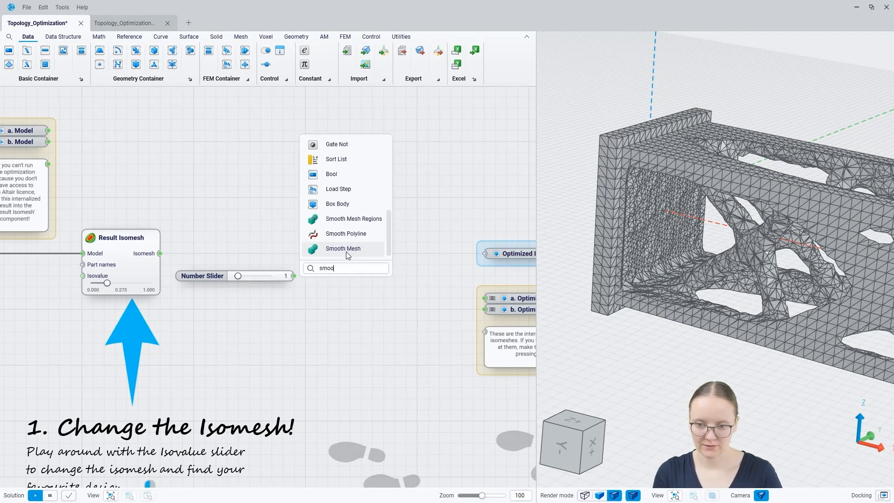
pyautogui.click(345, 250)
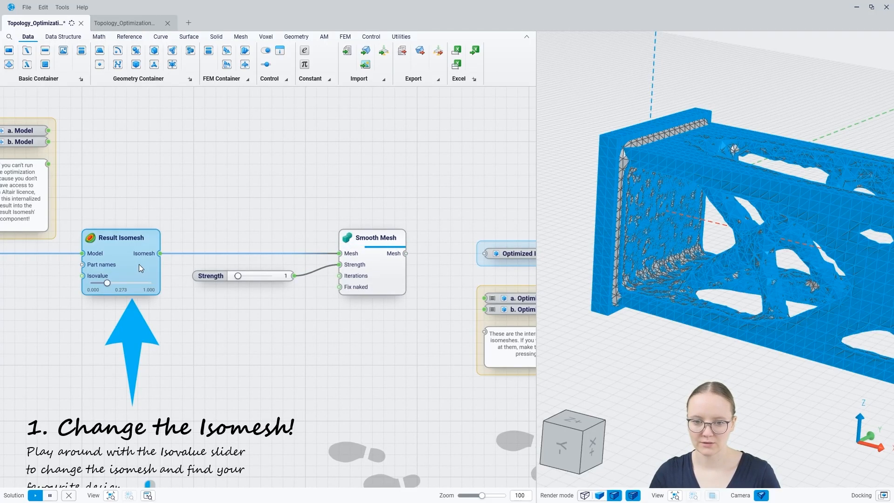
# Hide the Result Isomesh geometry and inspect the smoothed mesh
pyautogui.click(139, 264)
pyautogui.scroll(-5, 605, 205)
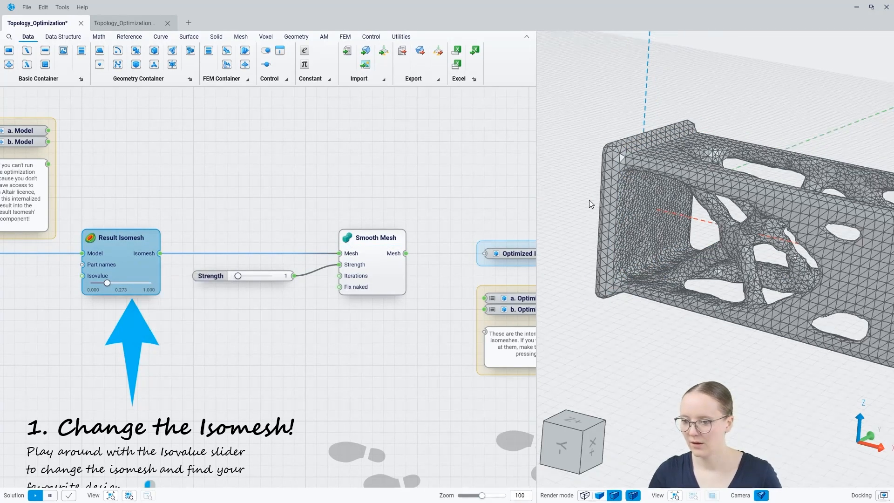
pyautogui.scroll(8, 669, 216)
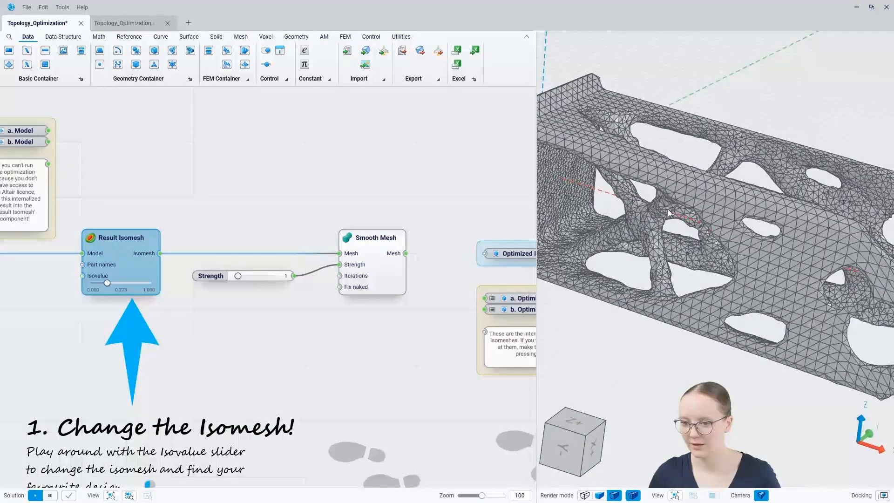
pyautogui.moveTo(663, 200); pyautogui.dragTo(684, 283, button='middle')
pyautogui.scroll(-3, 683, 283)
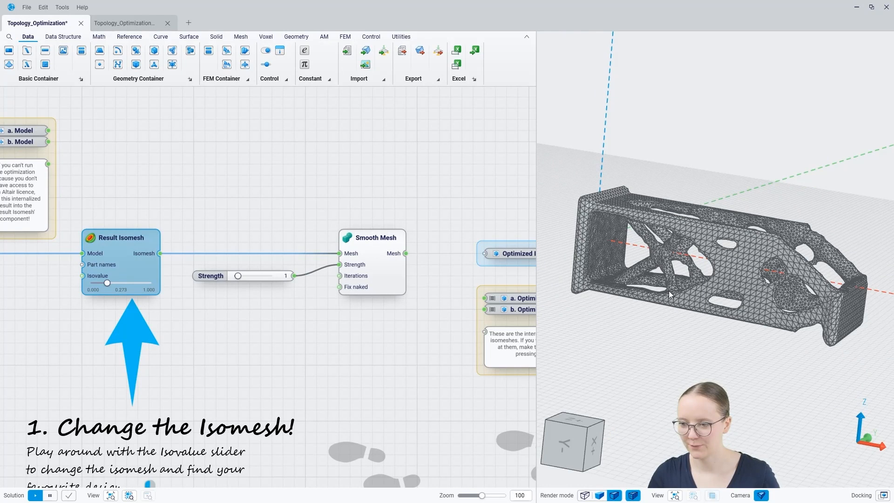
# Connect the Smooth Mesh output to the Optimized Isomesh container
pyautogui.click(389, 325)
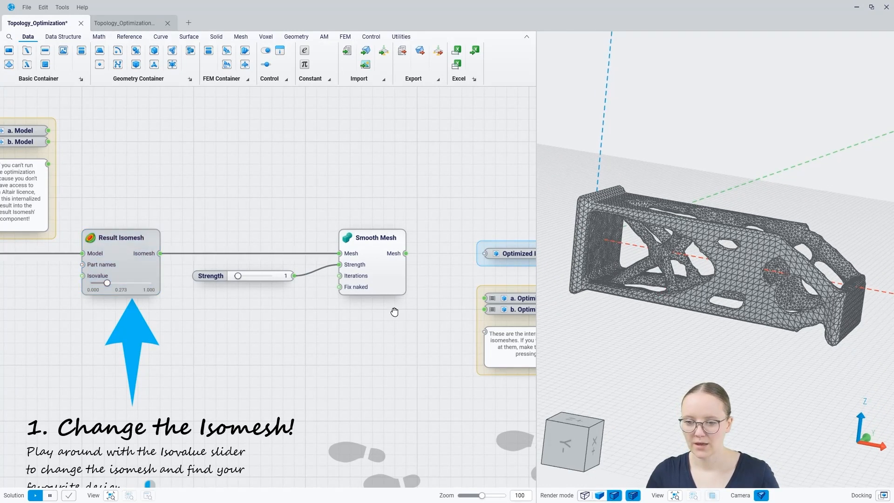
pyautogui.moveTo(395, 311); pyautogui.dragTo(298, 301, button='right')
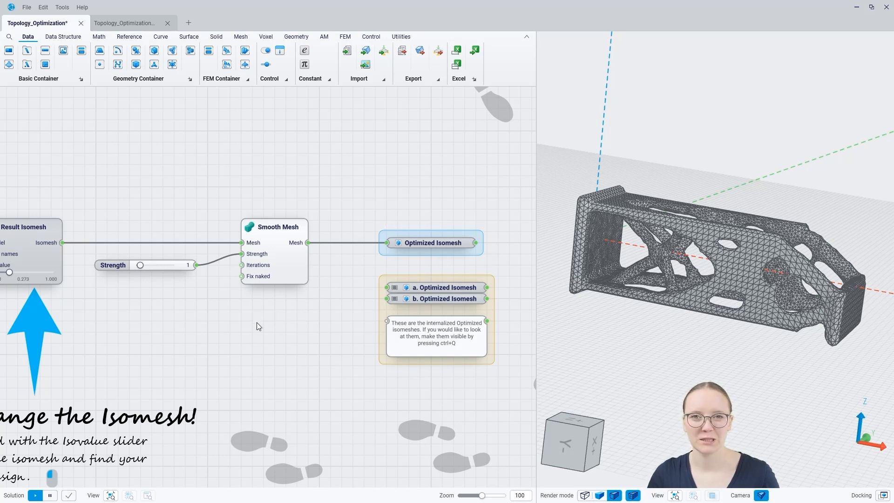
pyautogui.moveTo(176, 316); pyautogui.dragTo(275, 337, button='right')
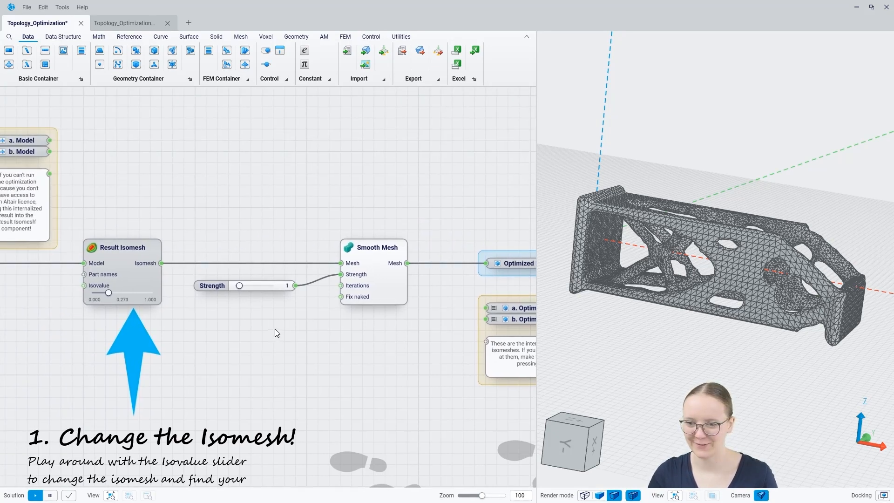
# Replace the optimizer's input to Result Isomesh with the internalized a. Model and inspect the dimensioning result
pyautogui.scroll(-2, 278, 371)
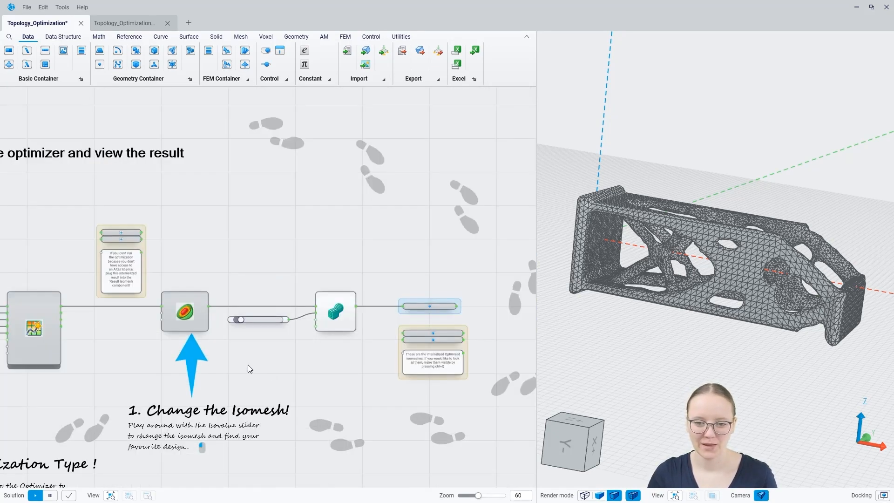
pyautogui.scroll(2, 136, 244)
pyautogui.moveTo(144, 225); pyautogui.dragTo(186, 326)
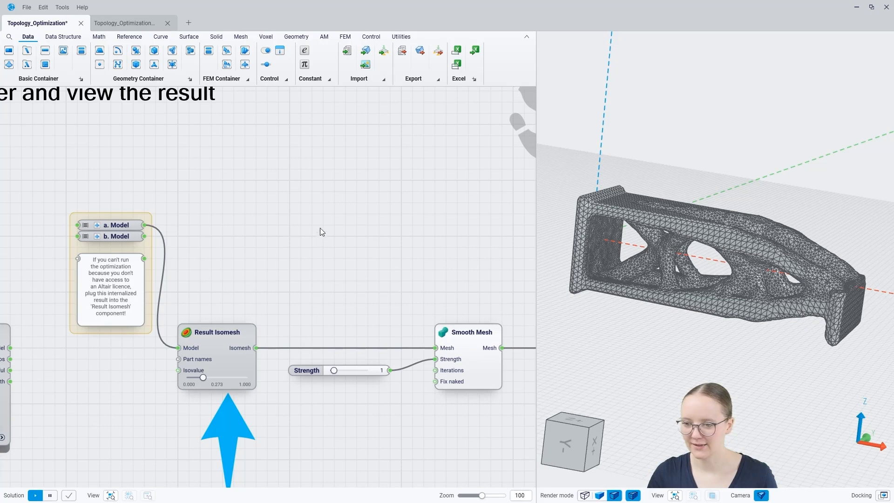
pyautogui.moveTo(644, 272); pyautogui.dragTo(625, 286, button='right')
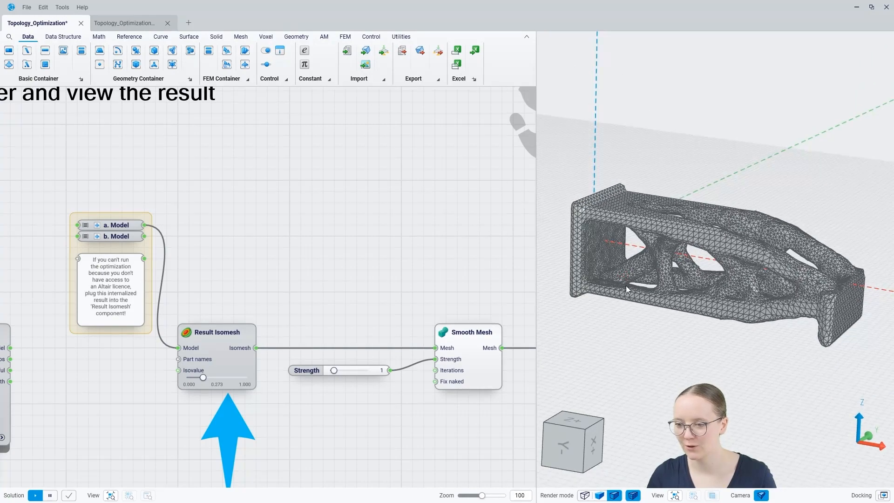
pyautogui.moveTo(659, 259)
pyautogui.mouseDown(button='right')
pyautogui.moveTo(616, 297)
pyautogui.moveTo(657, 273)
pyautogui.moveTo(660, 261)
pyautogui.mouseUp(button='right')
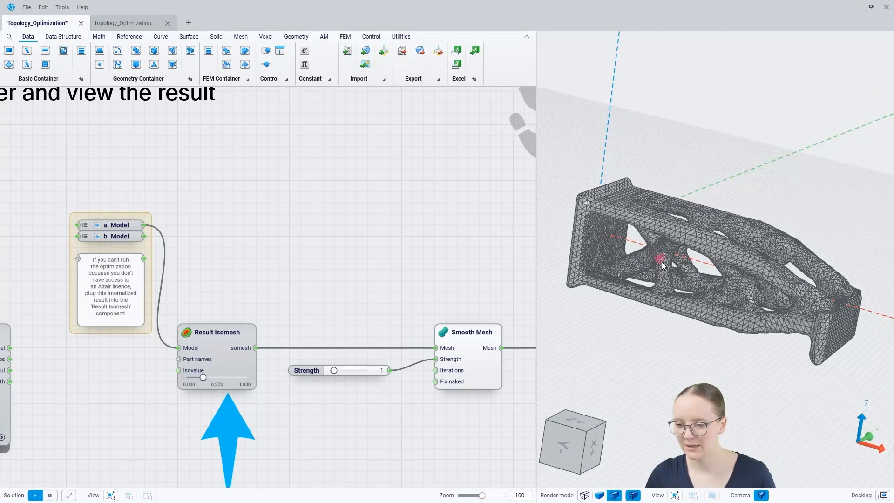
# Adjust the Result Isomesh's Isovalue to 0.392 for the dimensioning result
pyautogui.scroll(5, 205, 386)
pyautogui.moveTo(201, 377); pyautogui.dragTo(246, 406)
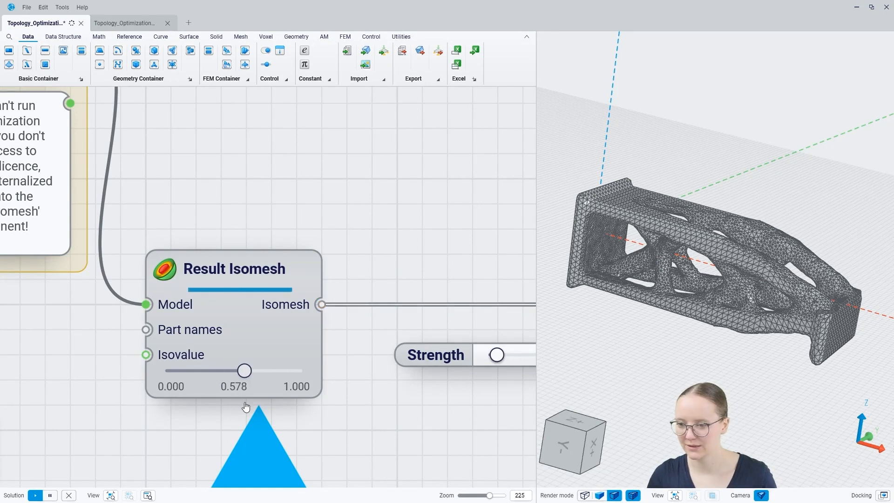
pyautogui.moveTo(246, 406); pyautogui.dragTo(220, 408)
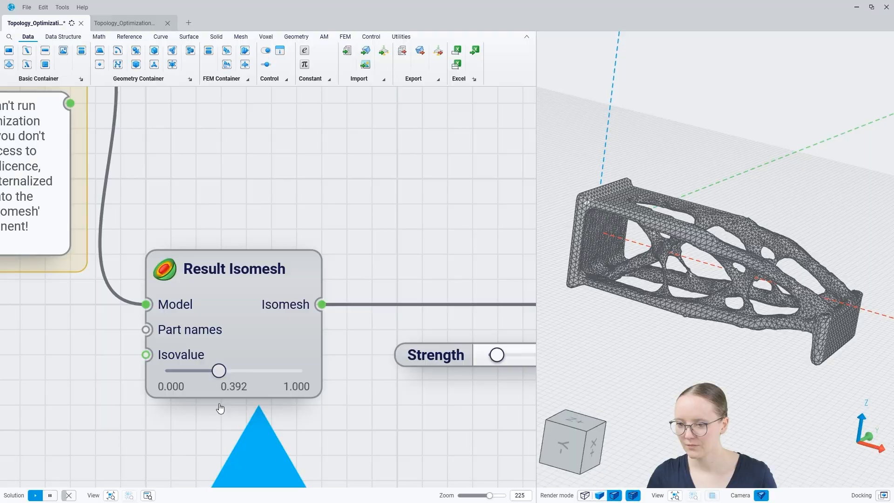